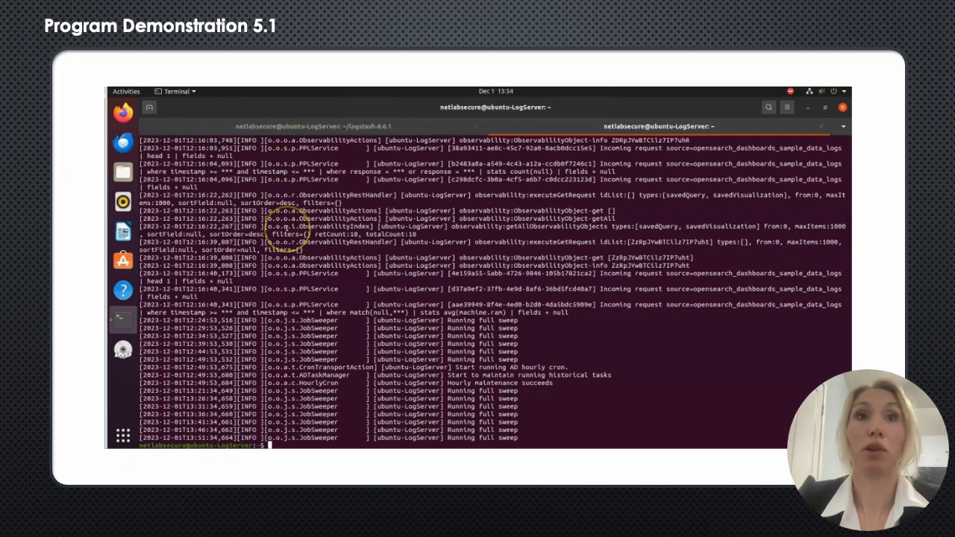
Step: Look back through the earlier OpenSearch log entries in the terminal and return to the prompt
{"action": "scroll", "coordinate": [287, 226], "scroll_direction": "up", "scroll_amount": 7}
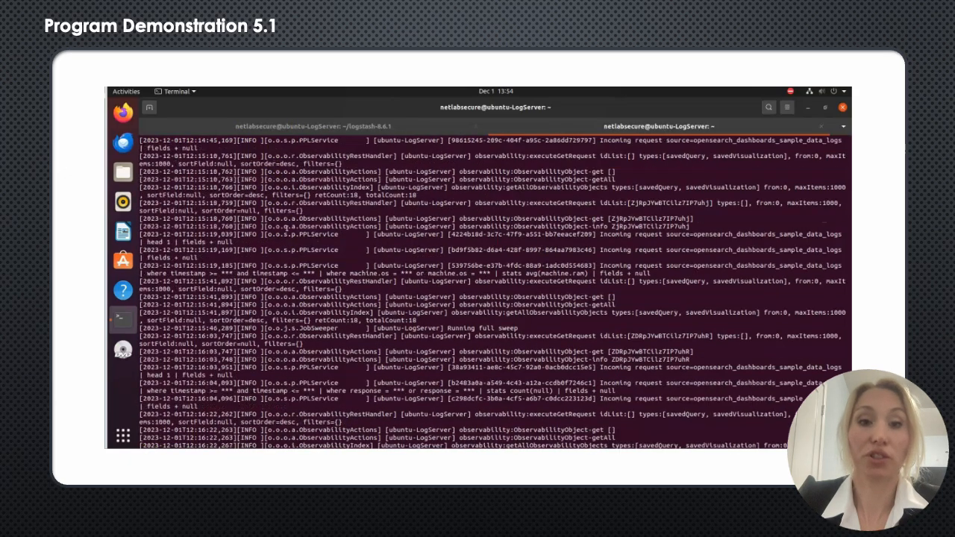
{"action": "scroll", "coordinate": [287, 227], "scroll_direction": "up", "scroll_amount": 3}
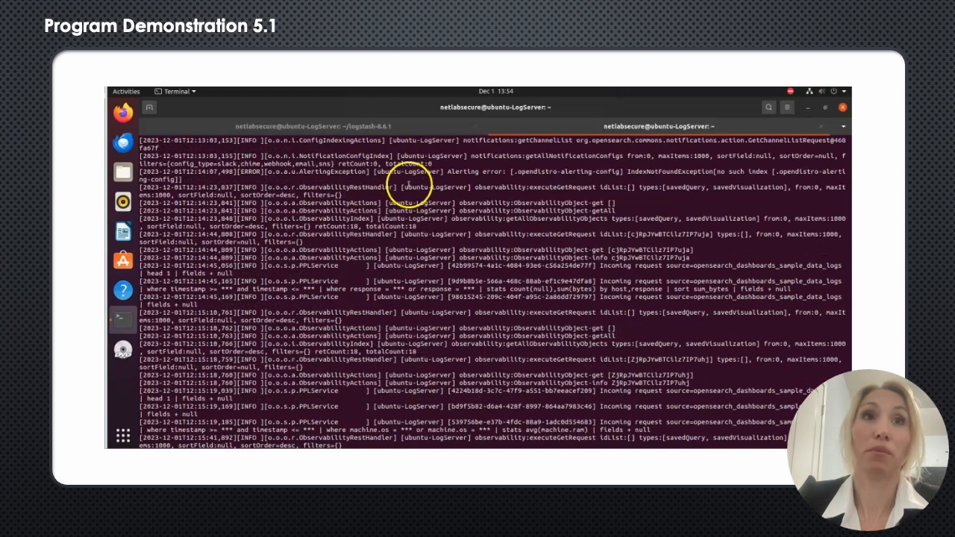
{"action": "scroll", "coordinate": [407, 188], "scroll_direction": "up", "scroll_amount": 3}
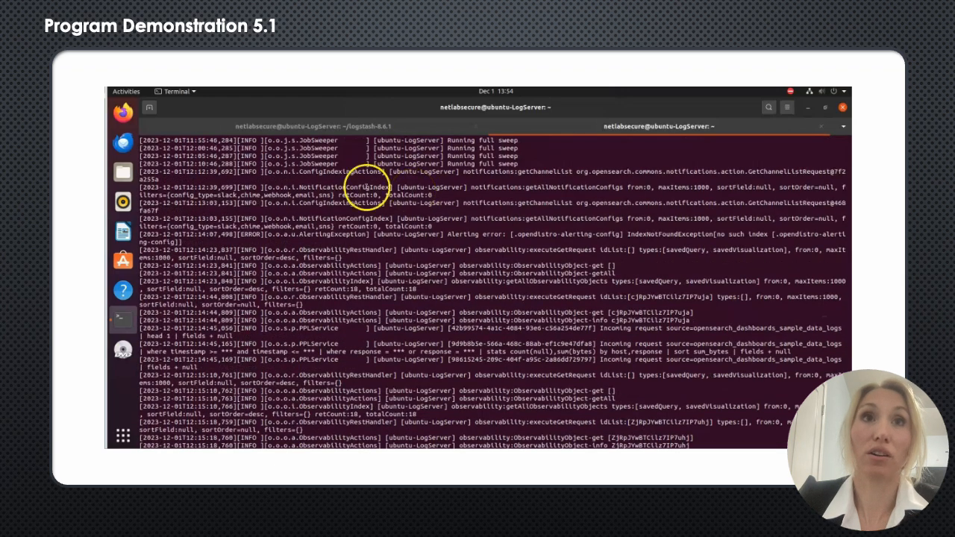
{"action": "scroll", "coordinate": [193, 252], "scroll_direction": "down", "scroll_amount": 2}
{"action": "scroll", "coordinate": [192, 252], "scroll_direction": "down", "scroll_amount": 10}
{"action": "scroll", "coordinate": [192, 250], "scroll_direction": "down", "scroll_amount": 3}
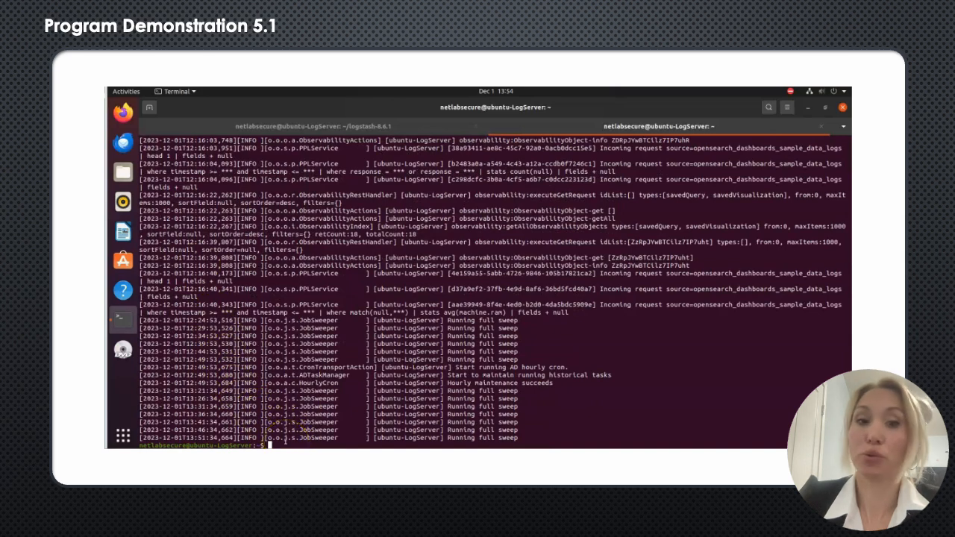
{"action": "type", "text": "curl -XGET"}
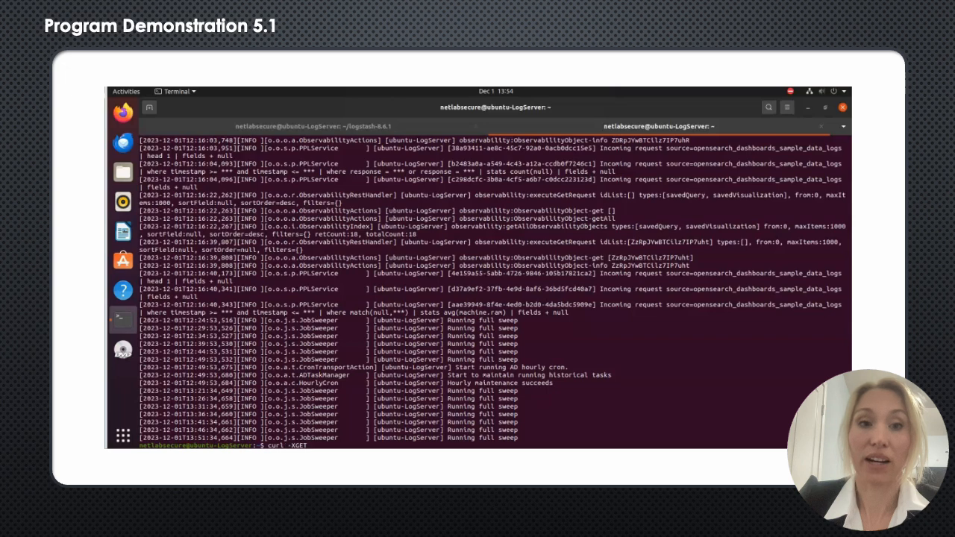
{"action": "type", "text": " http:/"}
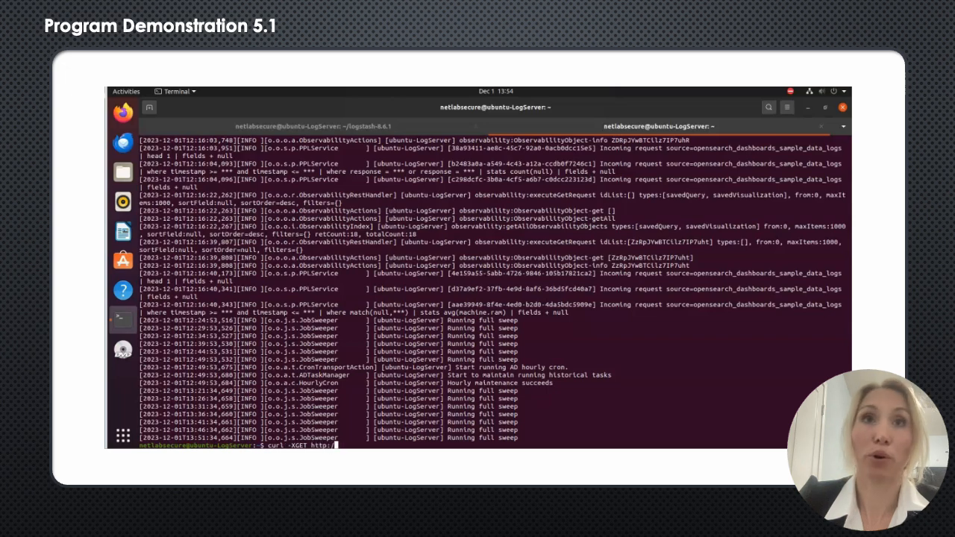
{"action": "type", "text": "/loc"}
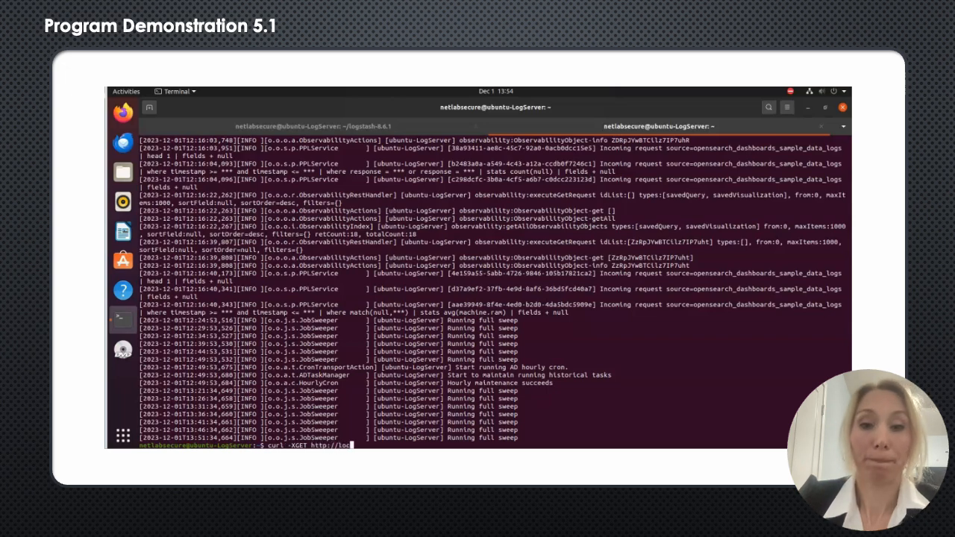
{"action": "type", "text": "alhost"}
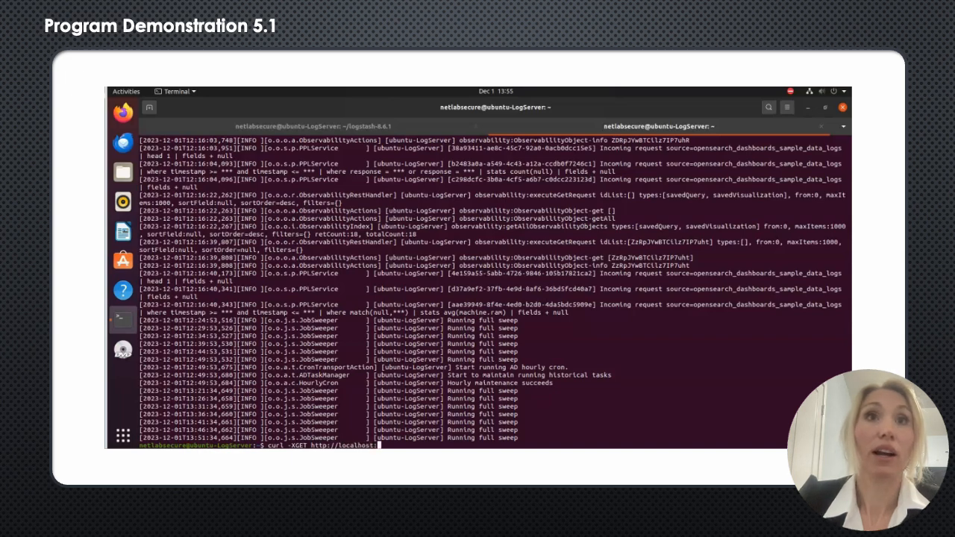
{"action": "type", "text": ":92"}
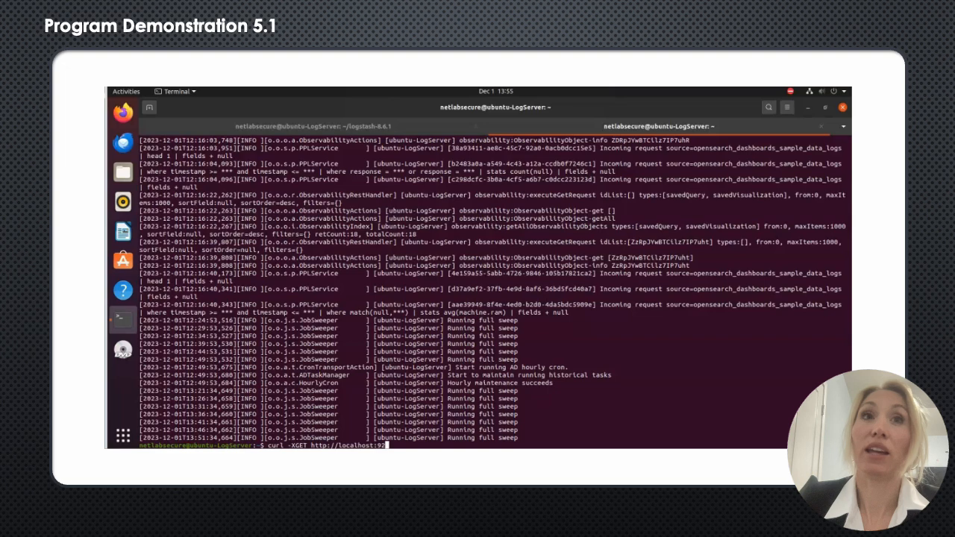
{"action": "type", "text": "00/"}
{"action": "key", "text": "Return"}
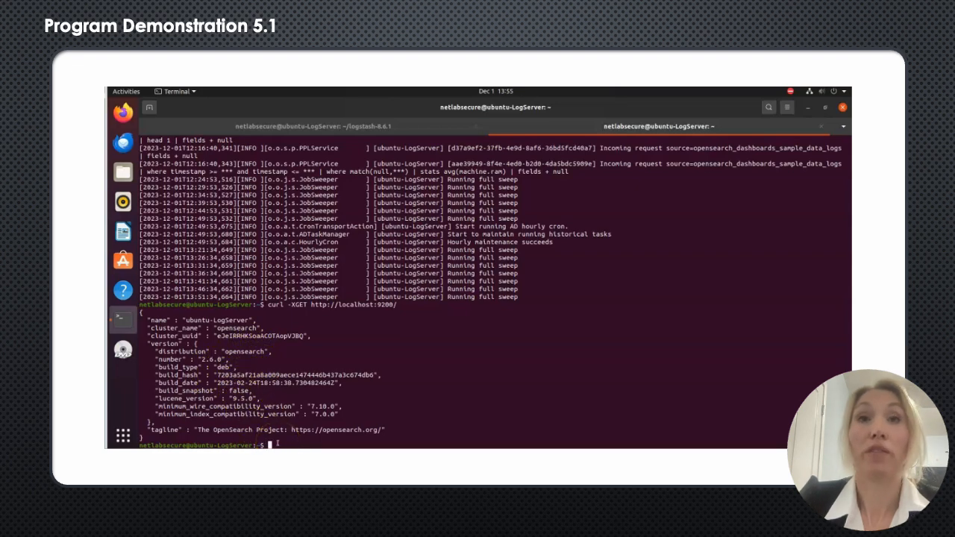
{"action": "key", "text": "Up"}
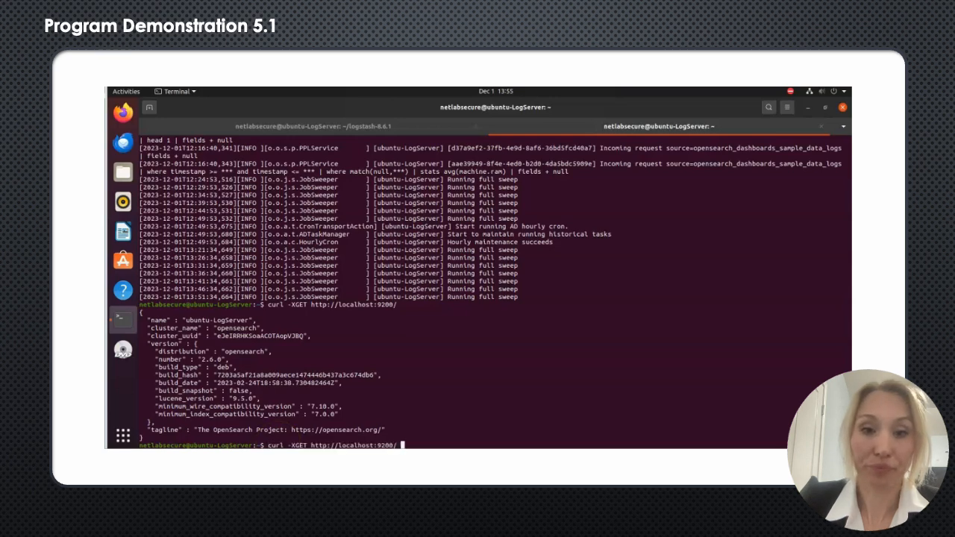
{"action": "type", "text": "cluster/heal"}
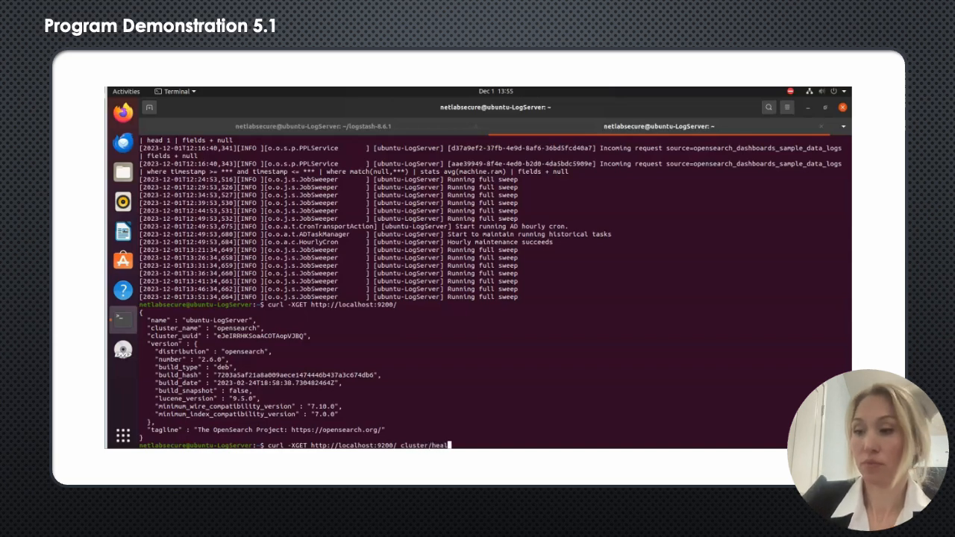
{"action": "type", "text": "th?pretty"}
{"action": "key", "text": "Return"}
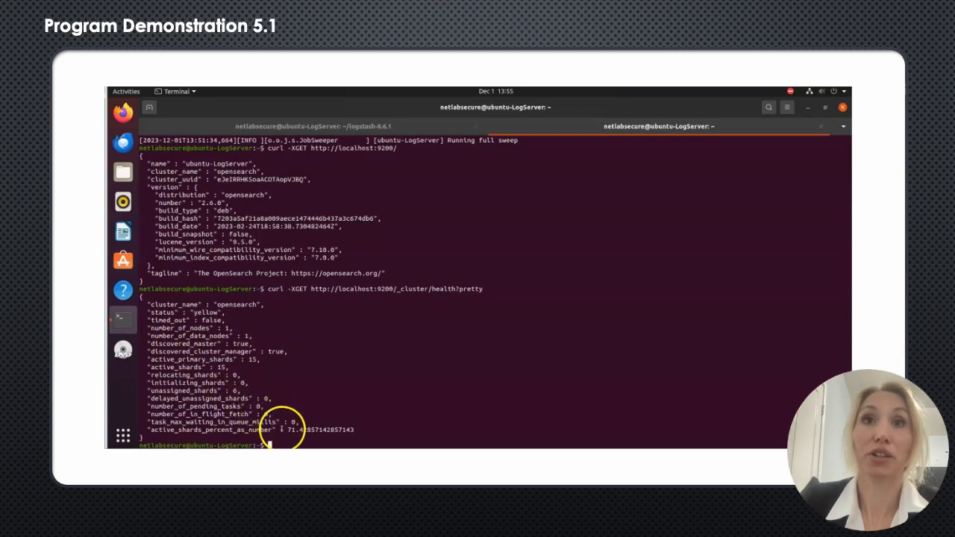
{"action": "key", "text": "Up"}
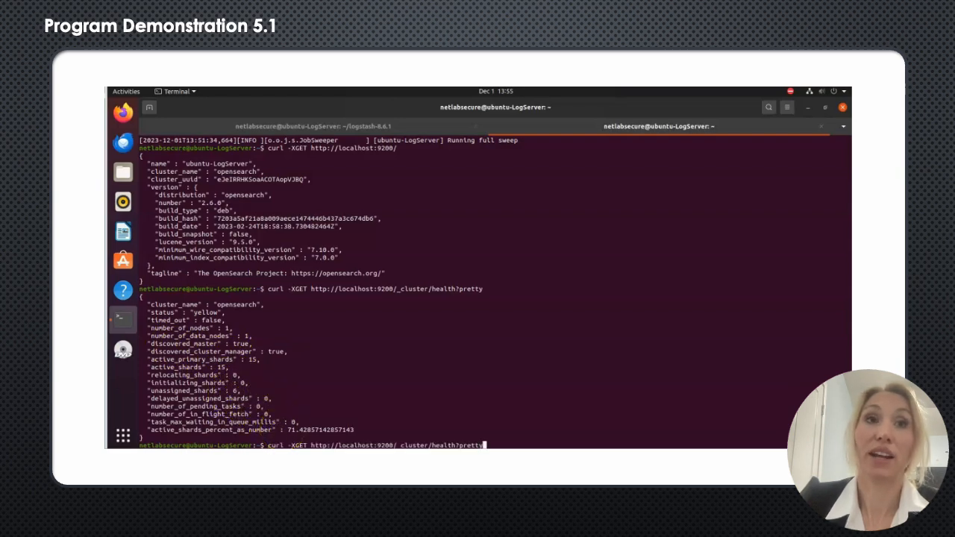
{"action": "key", "text": "BackSpace"}
{"action": "key", "text": "BackSpace"}
{"action": "key", "text": "BackSpace"}
{"action": "key", "text": "BackSpace"}
{"action": "key", "text": "BackSpace"}
{"action": "key", "text": "BackSpace"}
{"action": "key", "text": "BackSpace"}
{"action": "key", "text": "BackSpace"}
{"action": "key", "text": "BackSpace"}
{"action": "key", "text": "BackSpace"}
{"action": "key", "text": "BackSpace"}
{"action": "key", "text": "BackSpace"}
{"action": "key", "text": "BackSpace"}
{"action": "key", "text": "BackSpace"}
{"action": "key", "text": "BackSpace"}
{"action": "key", "text": "BackSpace"}
{"action": "key", "text": "BackSpace"}
{"action": "key", "text": "BackSpace"}
{"action": "key", "text": "BackSpace"}
{"action": "key", "text": "BackSpace"}
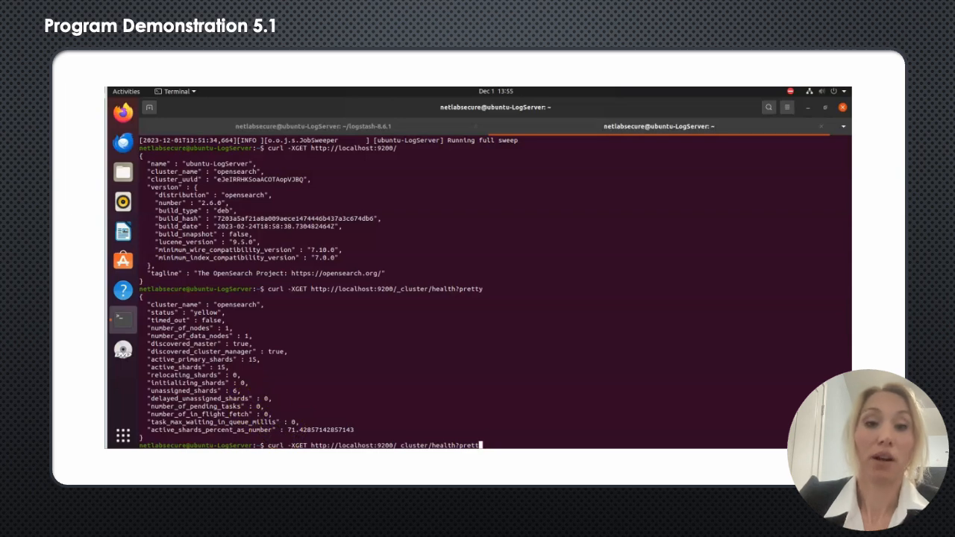
{"action": "type", "text": "a"}
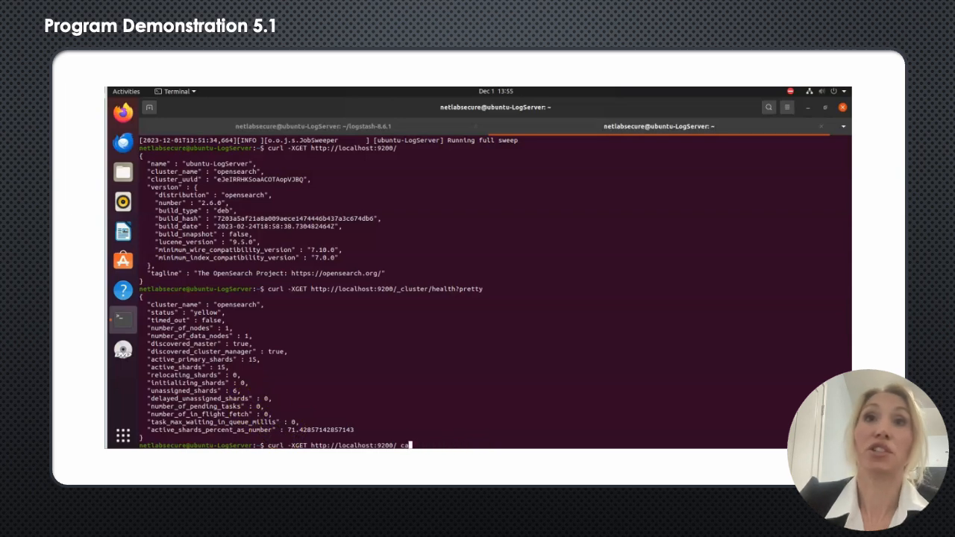
{"action": "type", "text": "t/indices"}
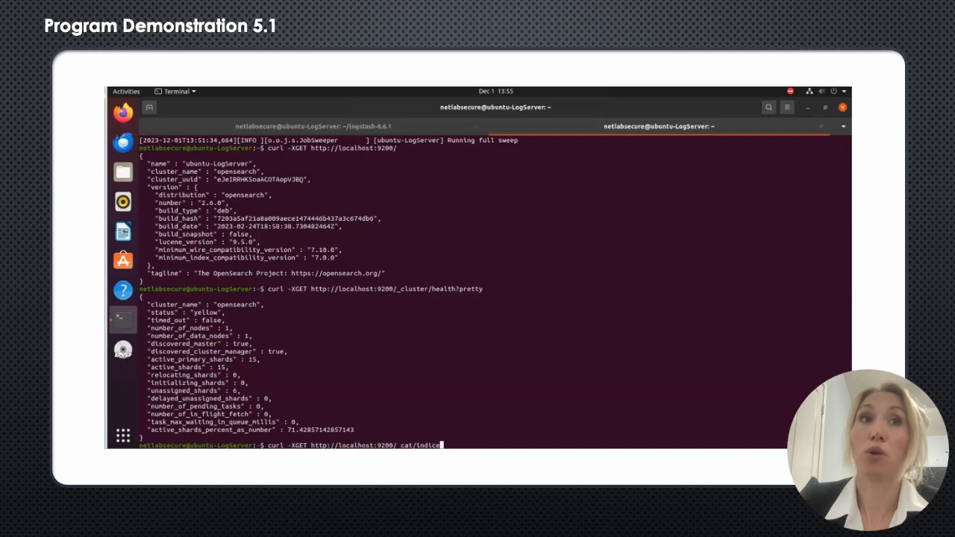
{"action": "type", "text": "?v'"}
{"action": "key", "text": "Left"}
{"action": "key", "text": "Left"}
{"action": "key", "text": "Left"}
{"action": "key", "text": "Left"}
{"action": "key", "text": "Left"}
{"action": "key", "text": "Left"}
{"action": "key", "text": "Left"}
{"action": "key", "text": "Left"}
{"action": "key", "text": "Left"}
{"action": "key", "text": "Left"}
{"action": "key", "text": "Left"}
{"action": "key", "text": "Left"}
{"action": "key", "text": "Left"}
{"action": "key", "text": "Left"}
{"action": "key", "text": "Left"}
{"action": "key", "text": "Left"}
{"action": "key", "text": "Left"}
{"action": "key", "text": "Left"}
{"action": "key", "text": "Left"}
{"action": "key", "text": "Left"}
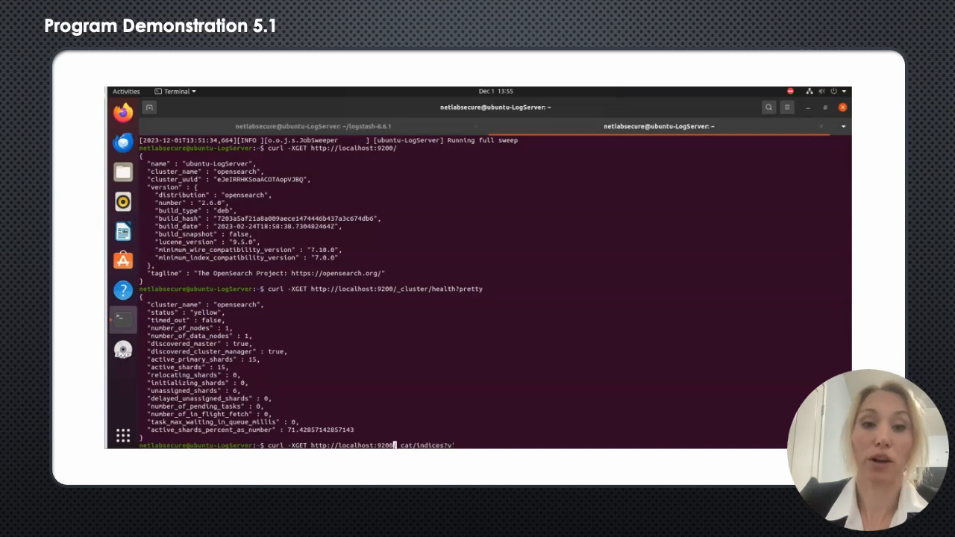
{"action": "type", "text": "'"}
{"action": "key", "text": "Return"}
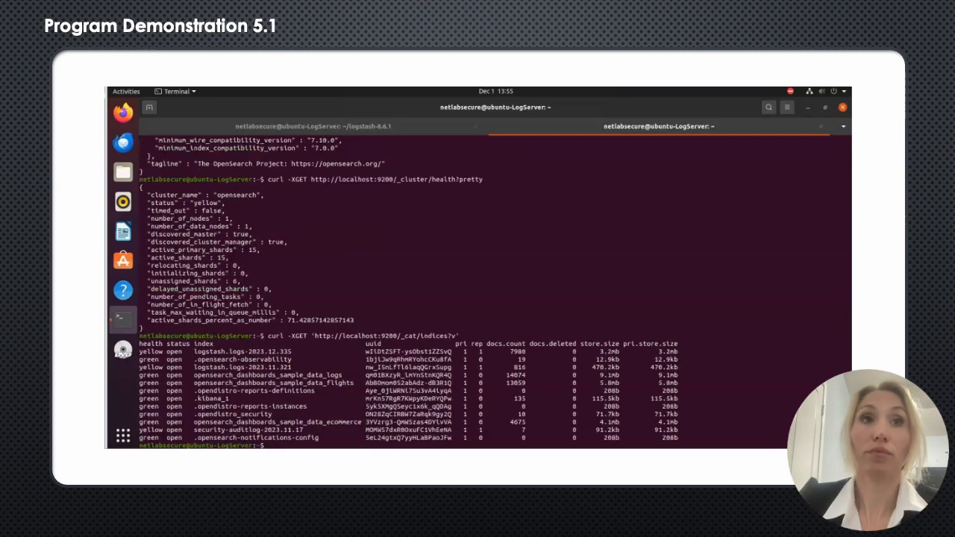
Step: Copy the index name logstash.logs-2023.11.321 from the index list
{"action": "left_click_drag", "start_coordinate": [192, 351], "coordinate": [295, 350]}
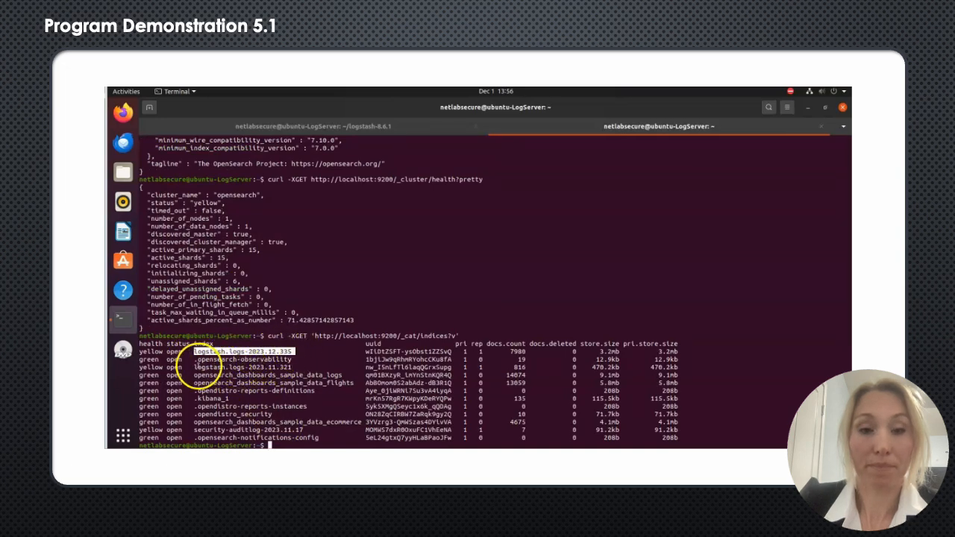
{"action": "left_click_drag", "start_coordinate": [194, 367], "coordinate": [295, 365]}
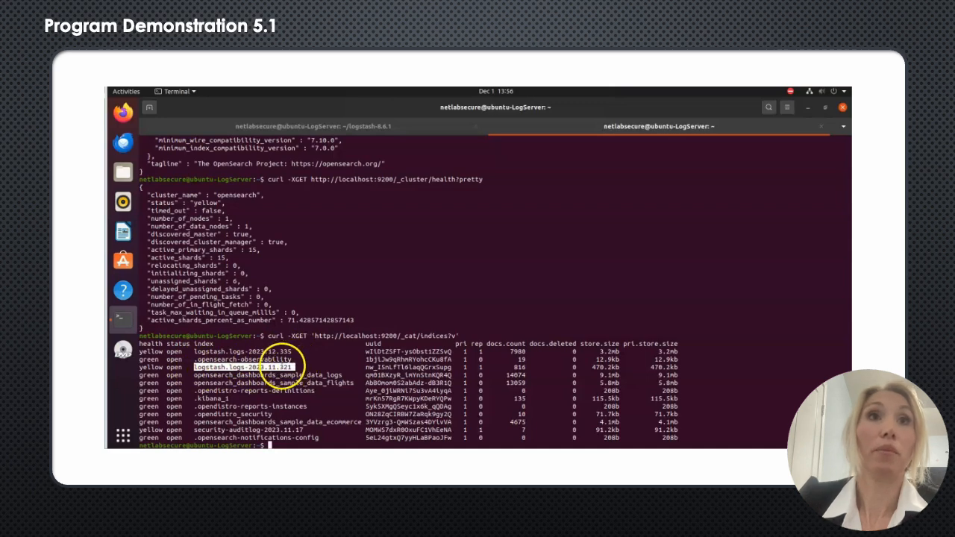
{"action": "right_click", "coordinate": [282, 365]}
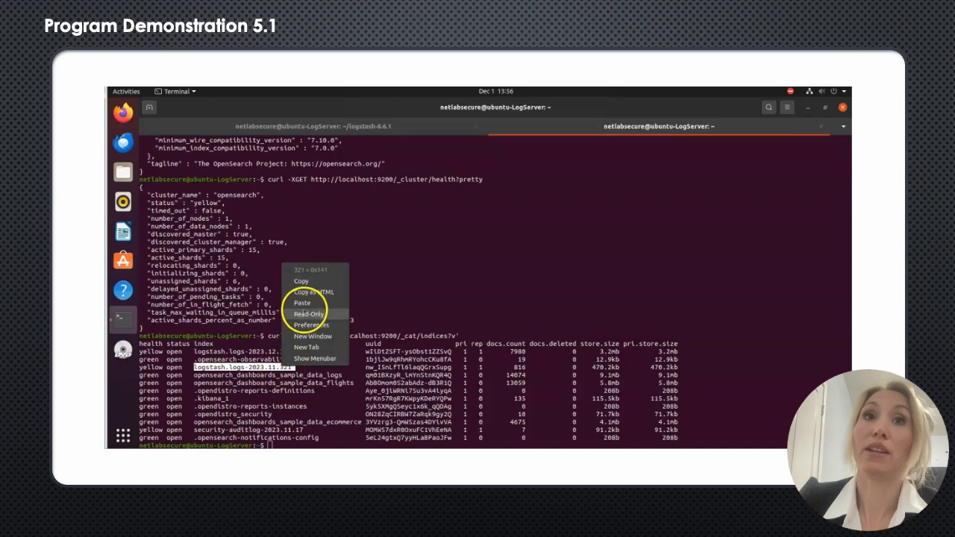
{"action": "left_click", "coordinate": [301, 281]}
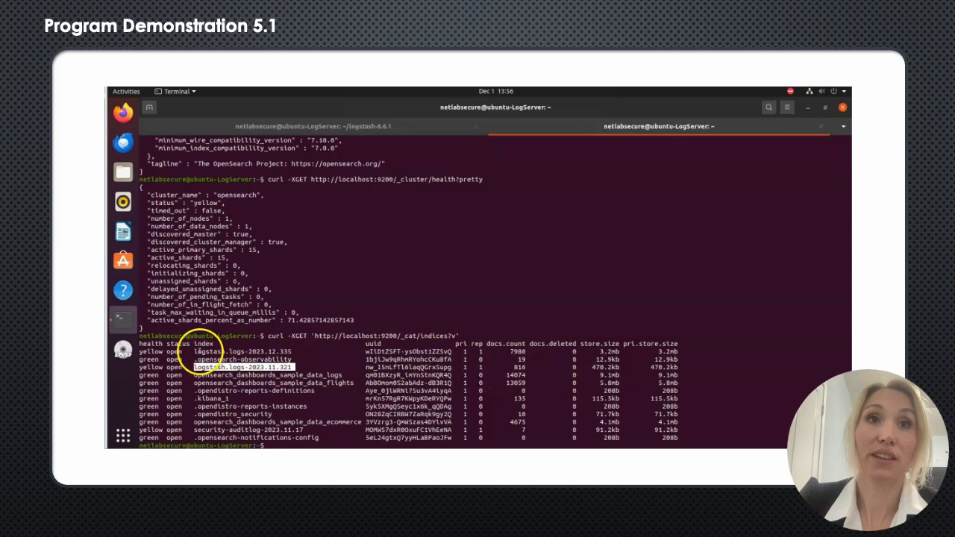
Step: Copy the index name logstash.logs-2023.12.335 from the index list and return to the prompt
{"action": "left_click_drag", "start_coordinate": [192, 350], "coordinate": [291, 351]}
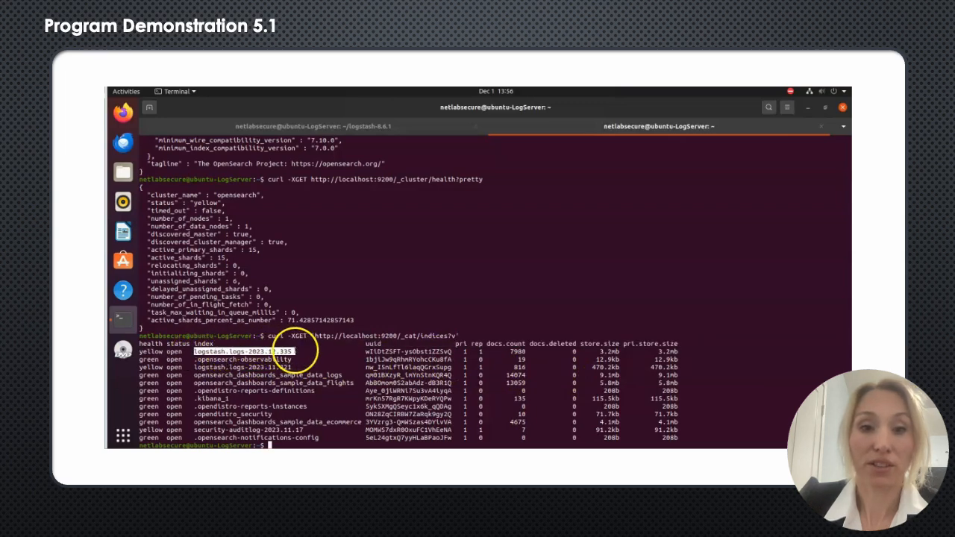
{"action": "right_click", "coordinate": [291, 348]}
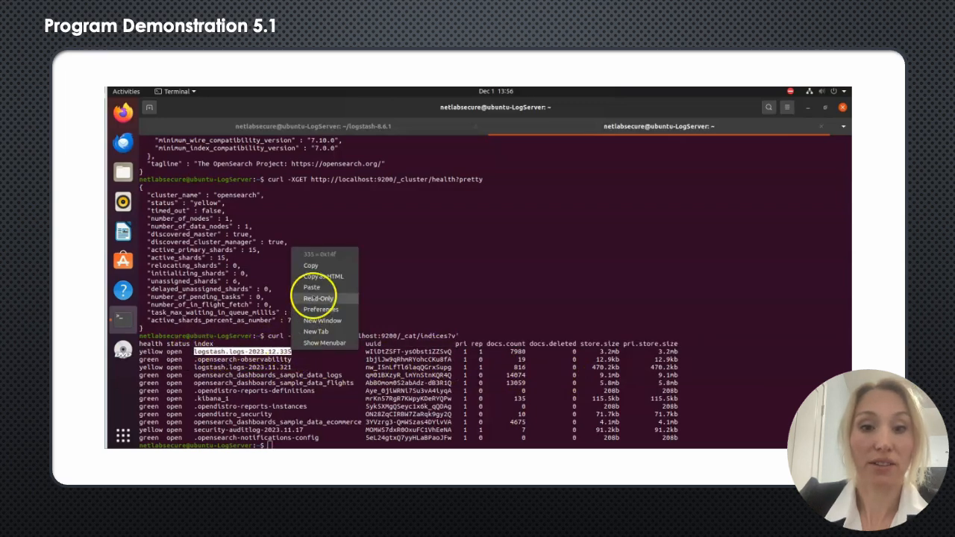
{"action": "left_click", "coordinate": [320, 265]}
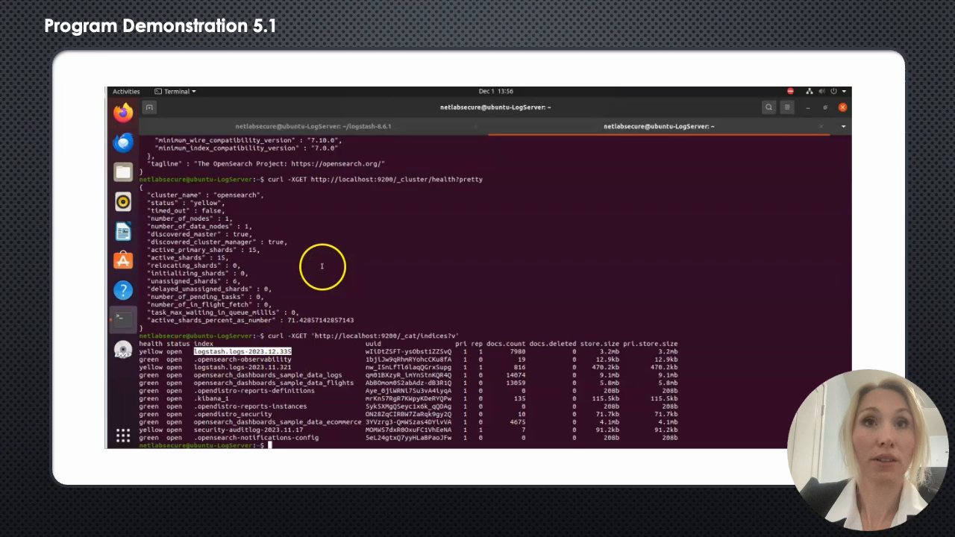
{"action": "left_click", "coordinate": [294, 443]}
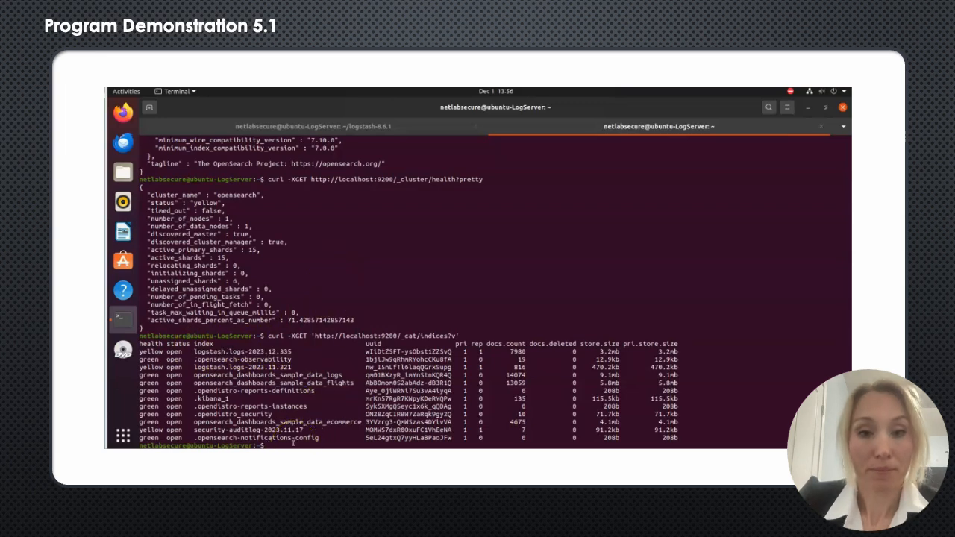
Step: Query the Logstash API root with curl -XGET 'localhost:9600/?pretty'
{"action": "type", "text": "cu"}
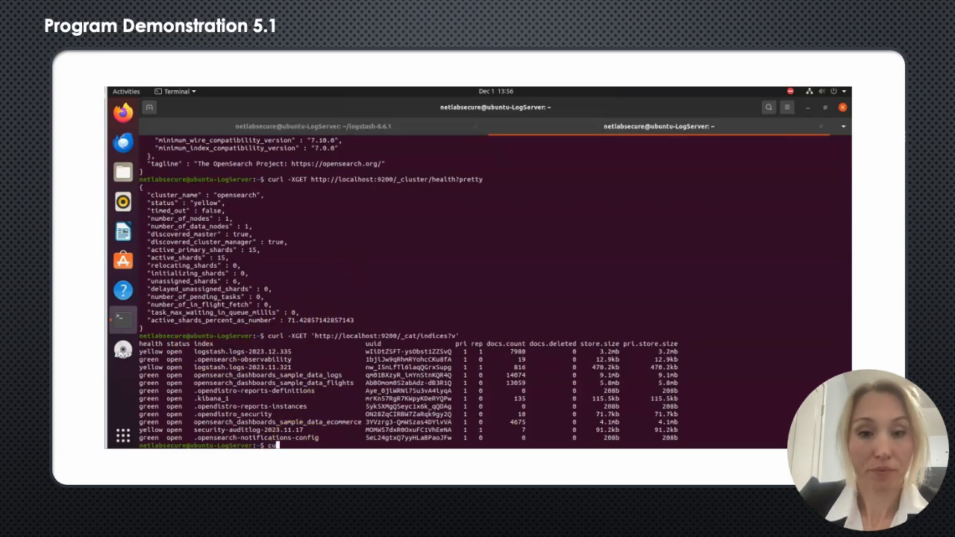
{"action": "type", "text": "rl -XGET"}
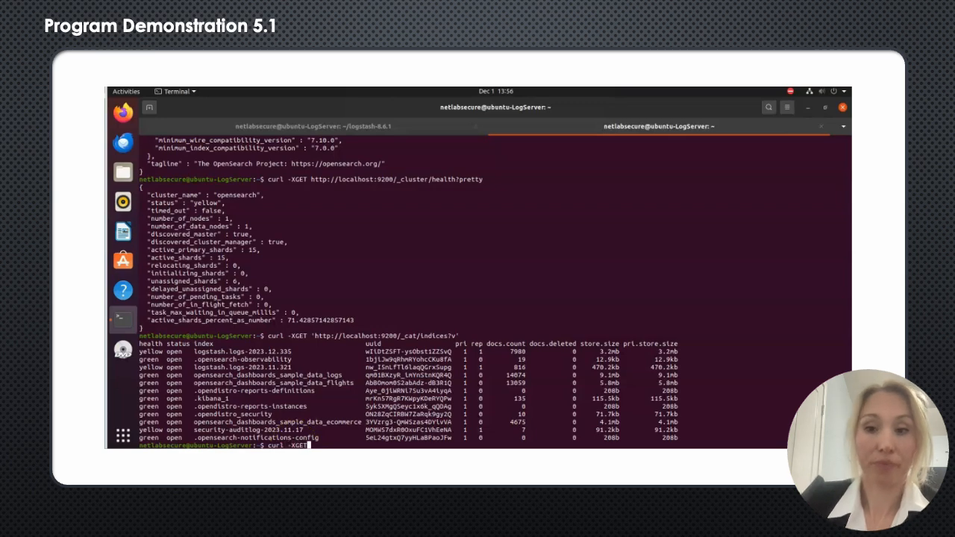
{"action": "type", "text": " 'localhost"}
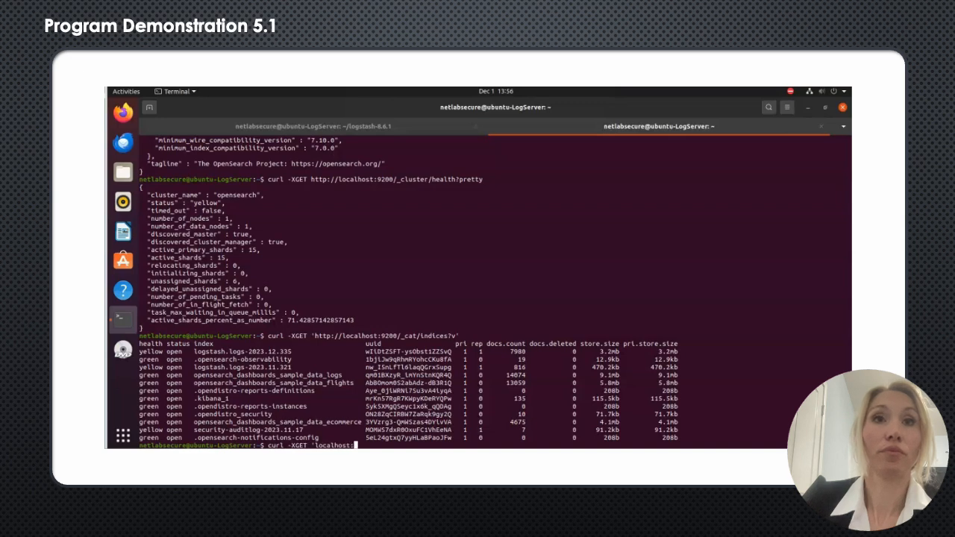
{"action": "type", "text": ":9600"}
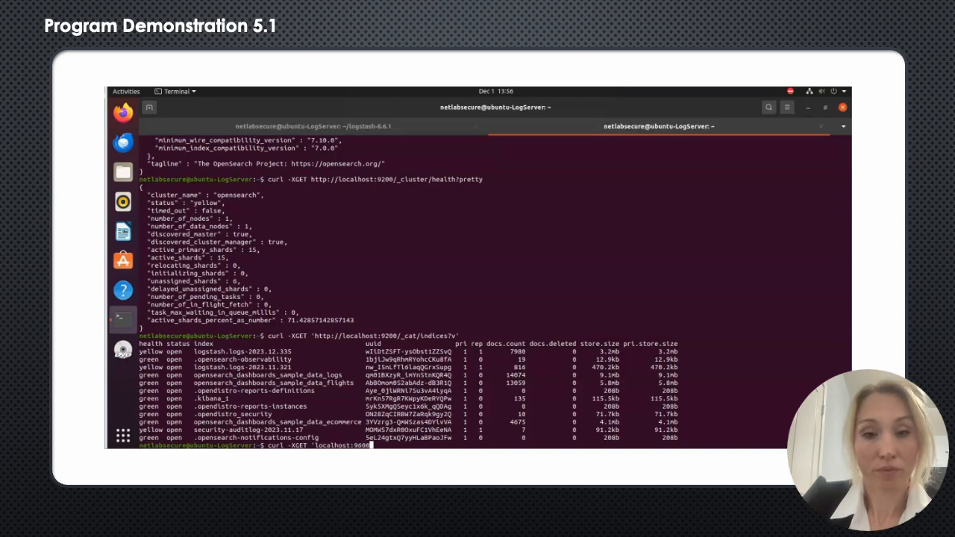
{"action": "type", "text": "/?pretty"}
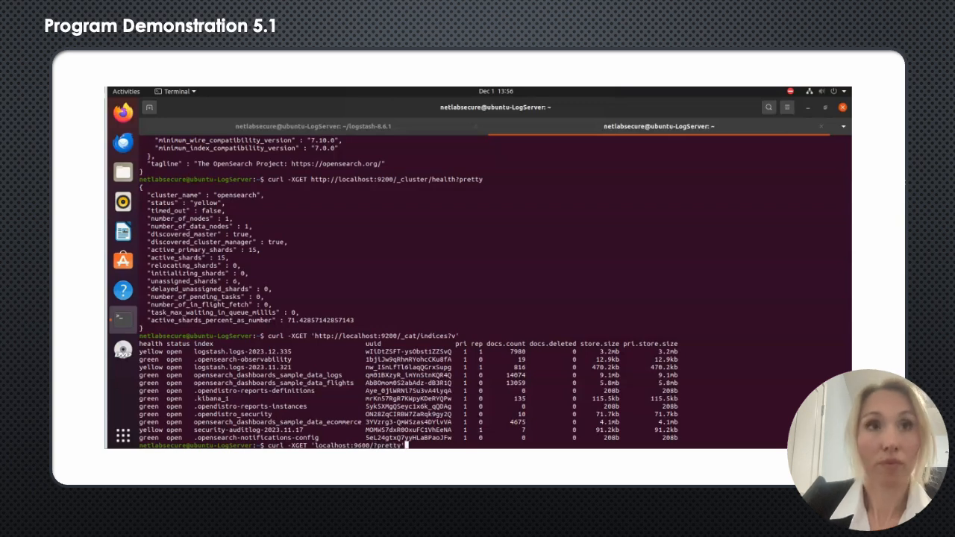
{"action": "key", "text": "Return"}
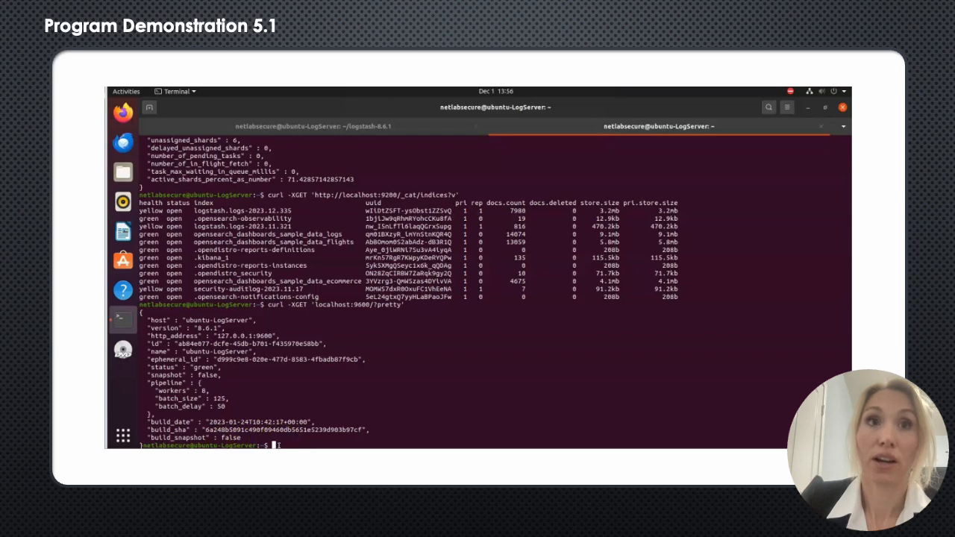
Step: Recall the previous Logstash API request and change its port to 9200, without running it
{"action": "key", "text": "Up"}
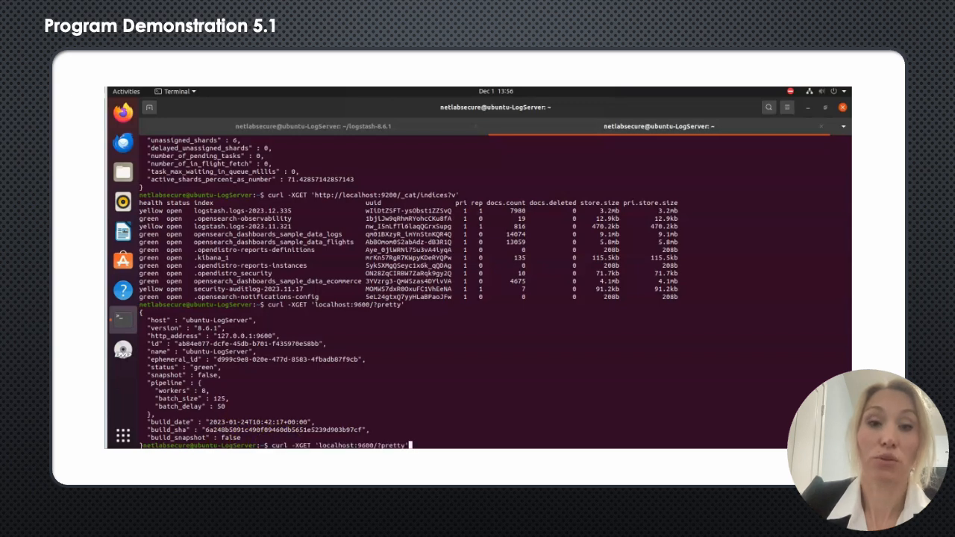
{"action": "key", "text": "Left"}
{"action": "key", "text": "Left"}
{"action": "key", "text": "Left"}
{"action": "key", "text": "Left"}
{"action": "key", "text": "Left"}
{"action": "key", "text": "Left"}
{"action": "key", "text": "Left"}
{"action": "key", "text": "Left"}
{"action": "key", "text": "Left"}
{"action": "key", "text": "Left"}
{"action": "key", "text": "Left"}
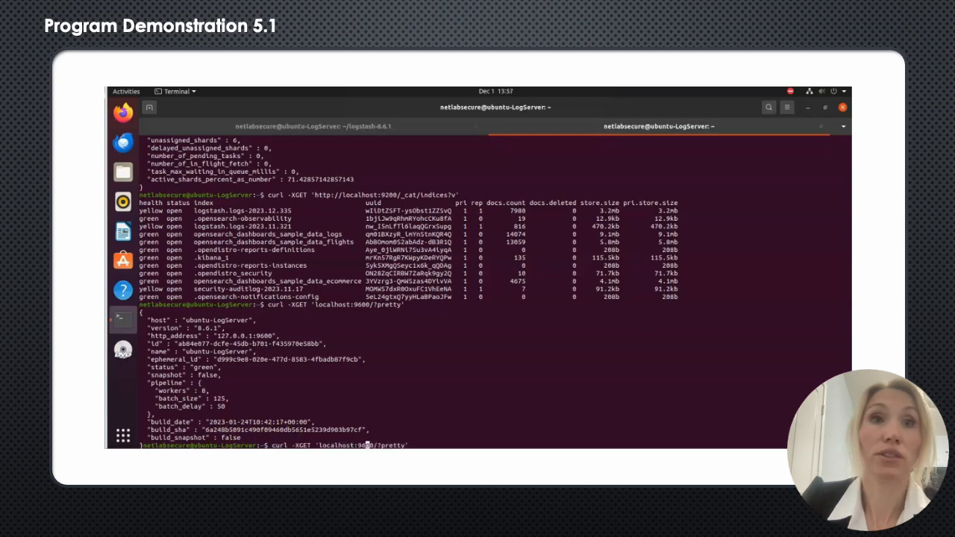
{"action": "key", "text": "BackSpace"}
{"action": "type", "text": "2"}
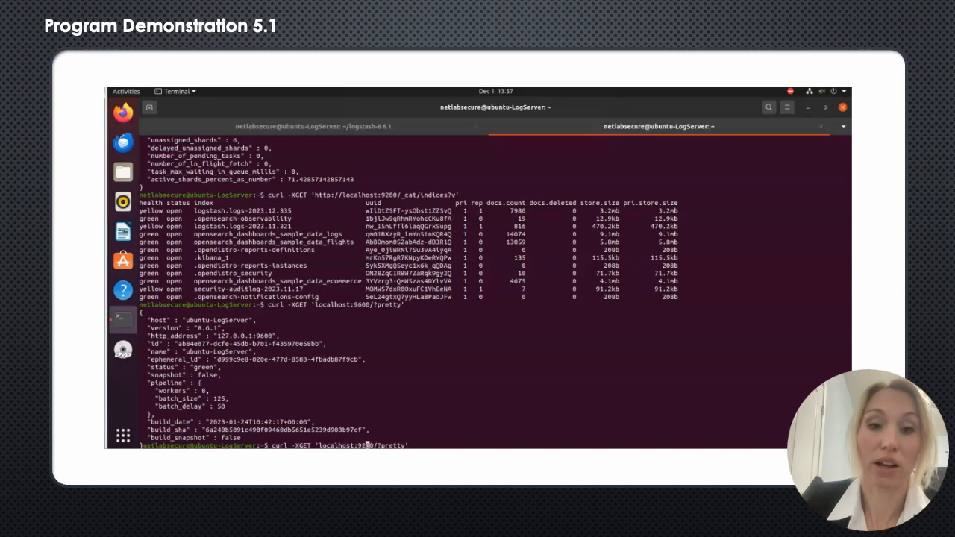
{"action": "key", "text": "Right"}
{"action": "key", "text": "Right"}
{"action": "key", "text": "Right"}
{"action": "key", "text": "Right"}
{"action": "key", "text": "Right"}
{"action": "key", "text": "Right"}
{"action": "key", "text": "Right"}
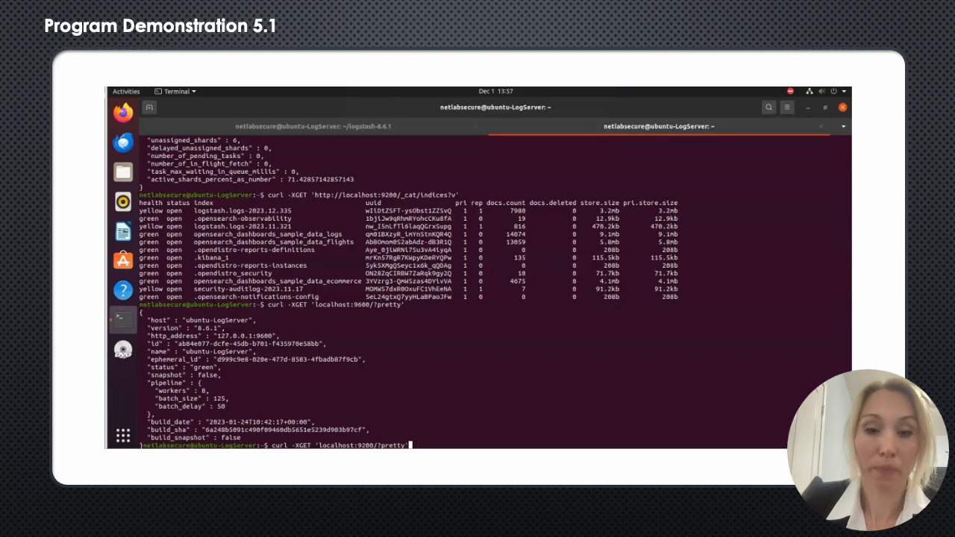
Step: Query the copied index with headers by completing the request as curl -XGET 'localhost:9200/_cat/indices/logstash.logs-2023.12.335?v'
{"action": "key", "text": "BackSpace"}
{"action": "key", "text": "BackSpace"}
{"action": "key", "text": "BackSpace"}
{"action": "key", "text": "BackSpace"}
{"action": "key", "text": "BackSpace"}
{"action": "key", "text": "BackSpace"}
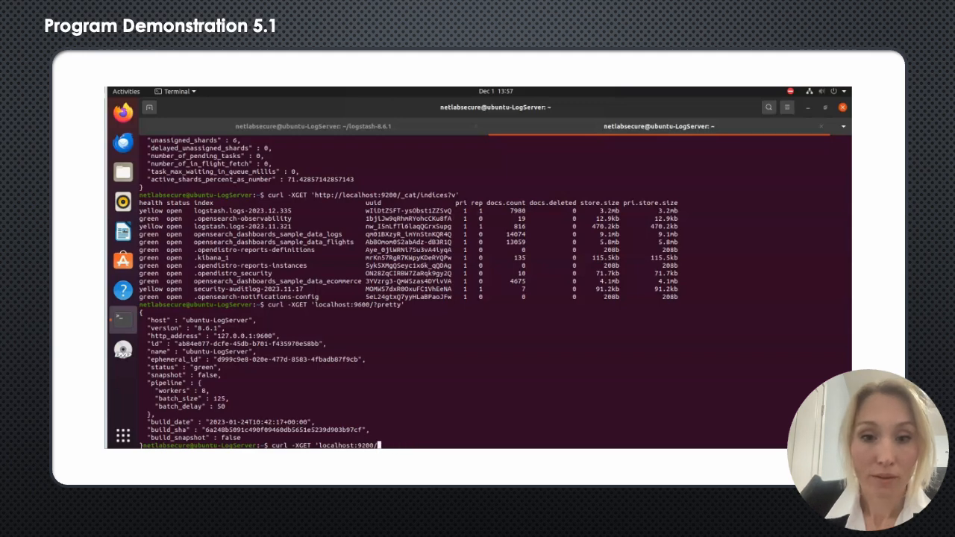
{"action": "type", "text": "_cat"}
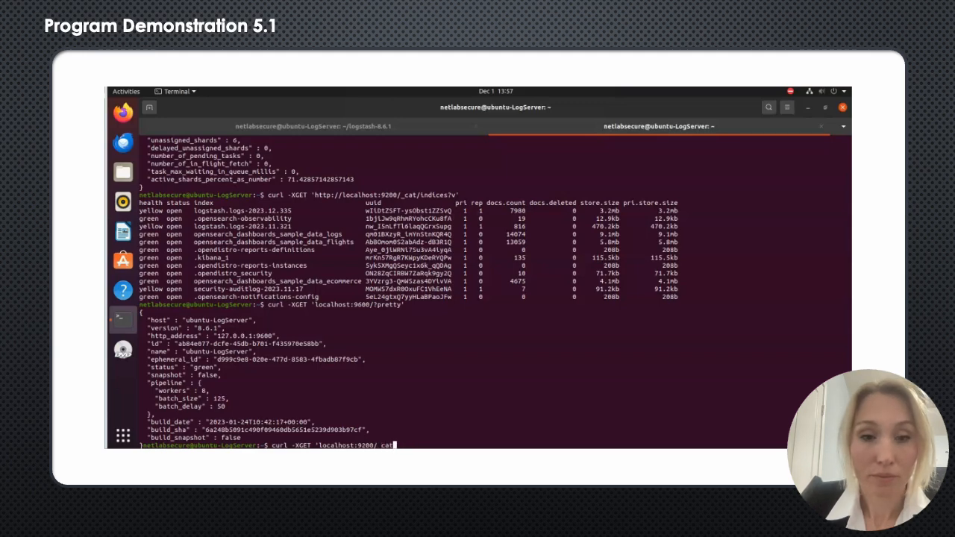
{"action": "type", "text": "/indices"}
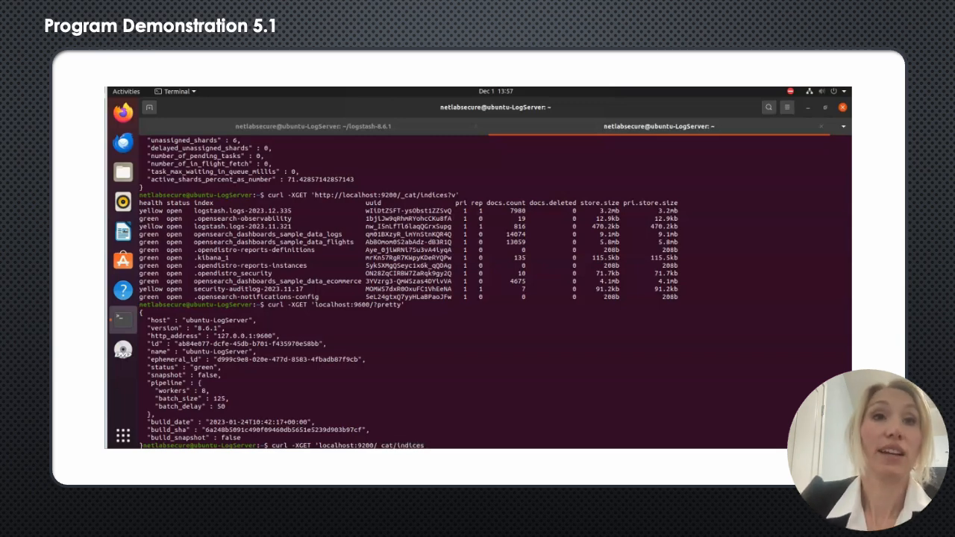
{"action": "type", "text": "/"}
{"action": "right_click", "coordinate": [436, 444]}
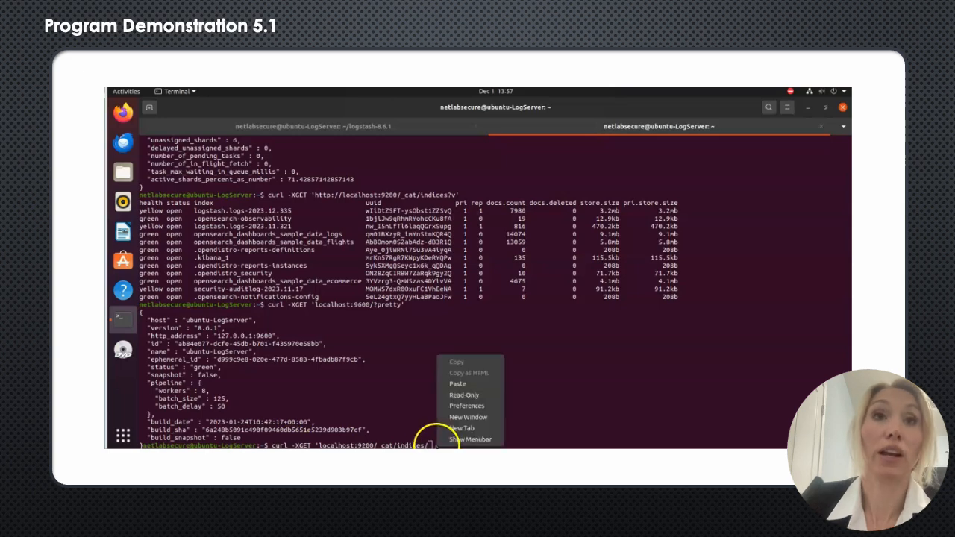
{"action": "left_click", "coordinate": [458, 384]}
{"action": "type", "text": "'"}
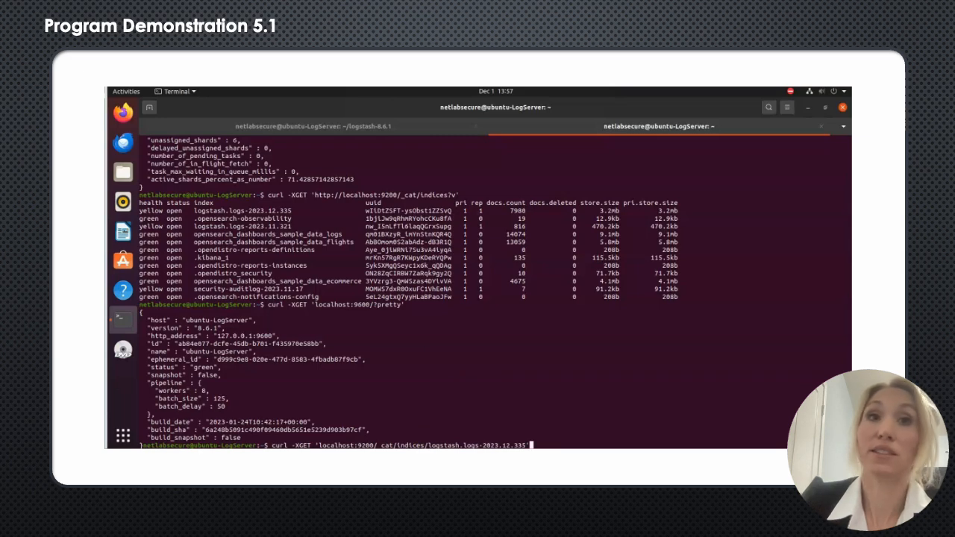
{"action": "type", "text": "?v"}
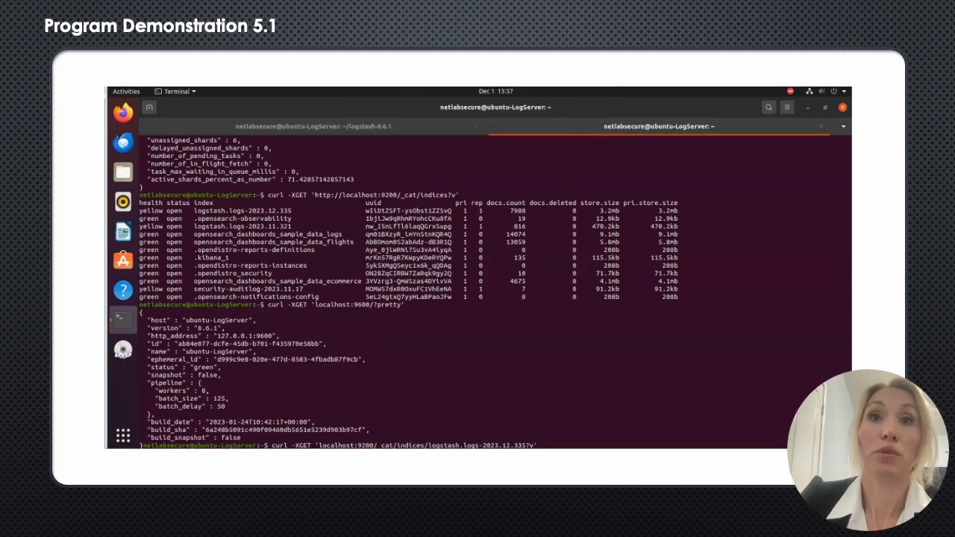
{"action": "key", "text": "Return"}
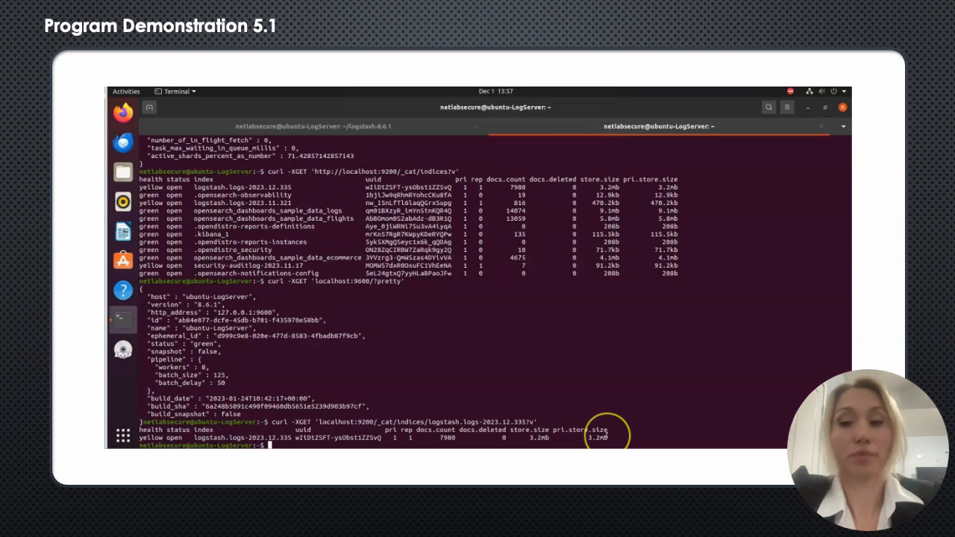
Step: Add a few blank prompt lines, enter sudo systemctl status o, and list the matching service names
{"action": "key", "text": "Return"}
{"action": "key", "text": "Return"}
{"action": "key", "text": "Return"}
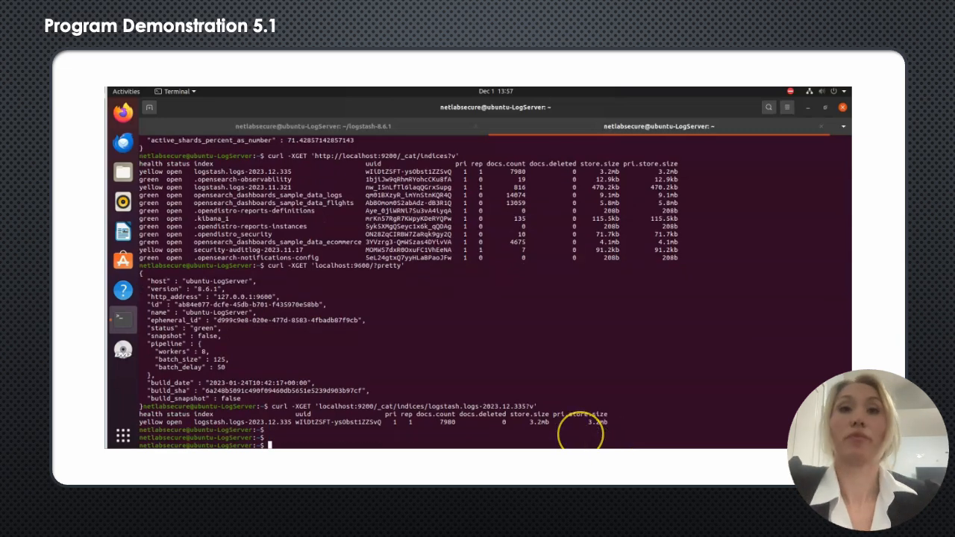
{"action": "type", "text": "sudo systemctl status o"}
{"action": "key", "text": "Tab"}
{"action": "key", "text": "Tab"}
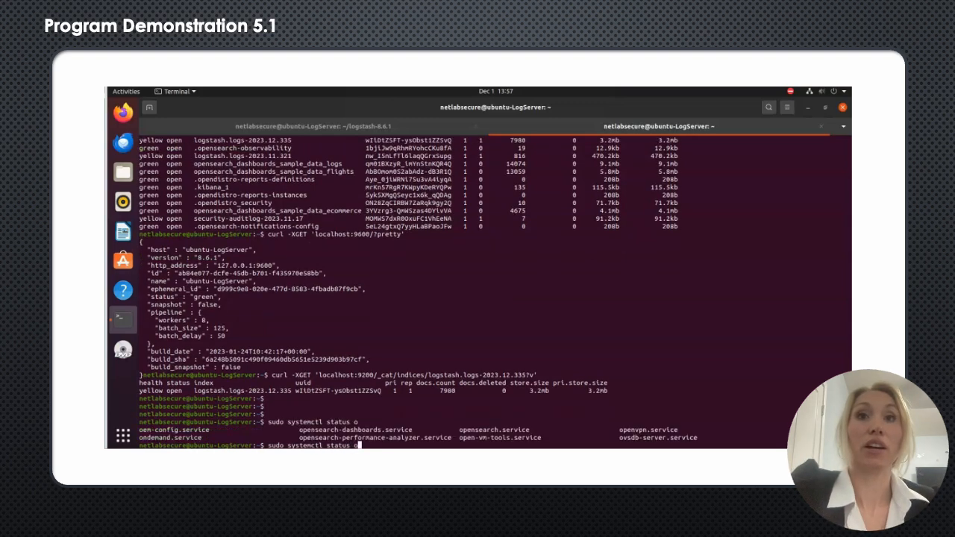
Step: Complete the command as sudo systemctl status opensearch to check the service, and return to the prompt
{"action": "type", "text": "pen"}
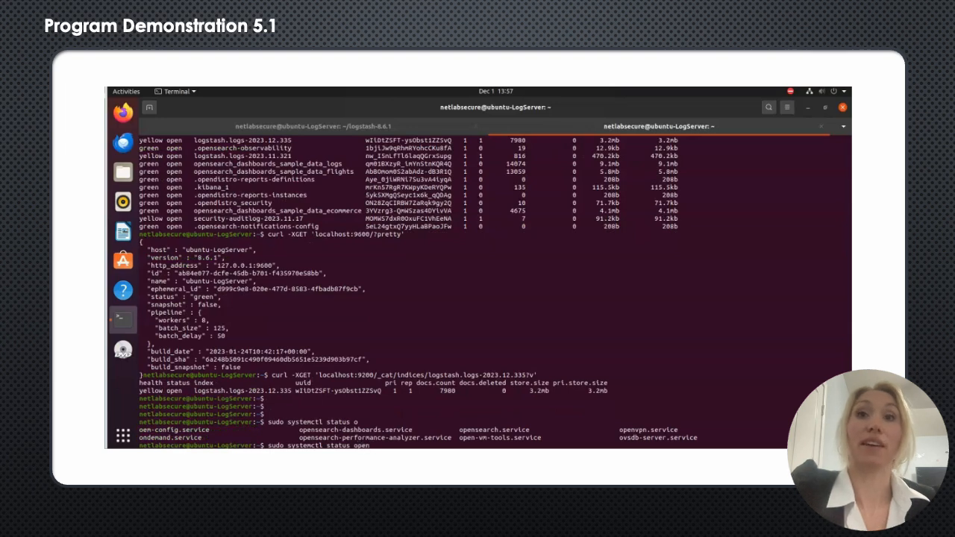
{"action": "type", "text": "search"}
{"action": "key", "text": "Return"}
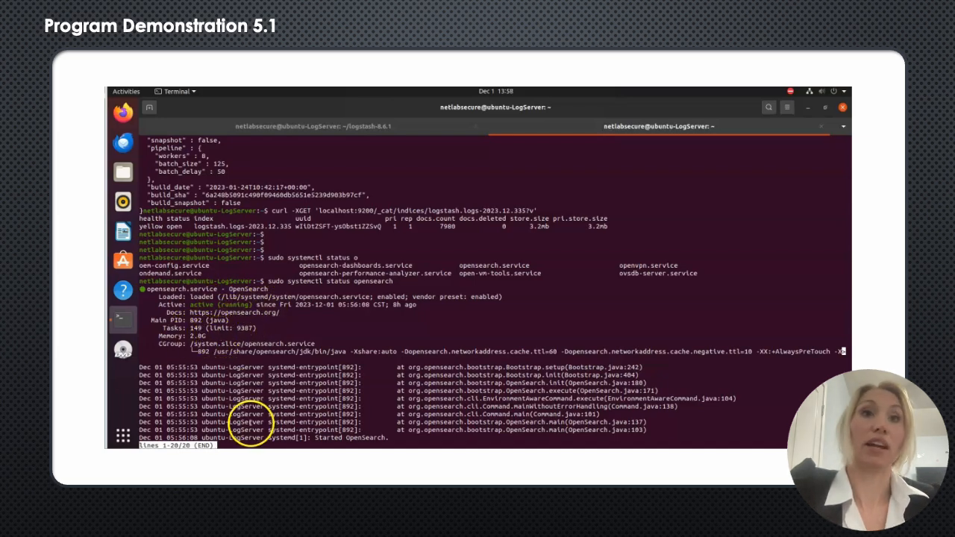
{"action": "key", "text": "q"}
{"action": "key", "text": "Return"}
{"action": "key", "text": "Return"}
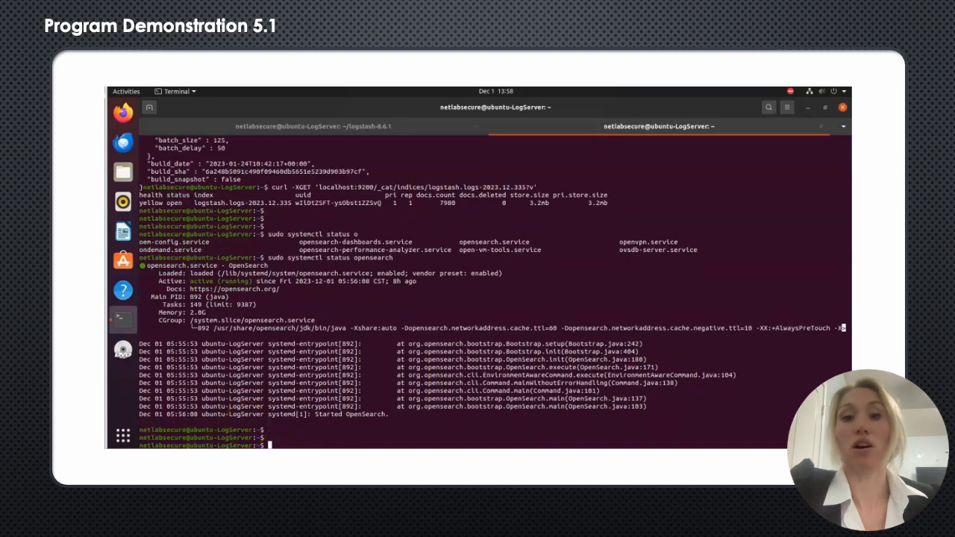
Step: Check the dashboards service with sudo systemctl status opensearch-dashboards.service and return to the prompt
{"action": "key", "text": "Up"}
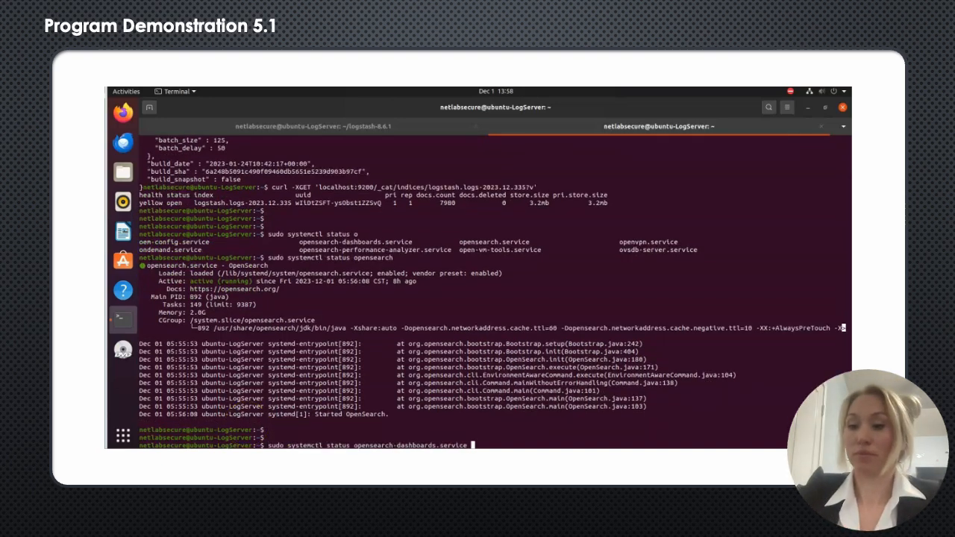
{"action": "key", "text": "Return"}
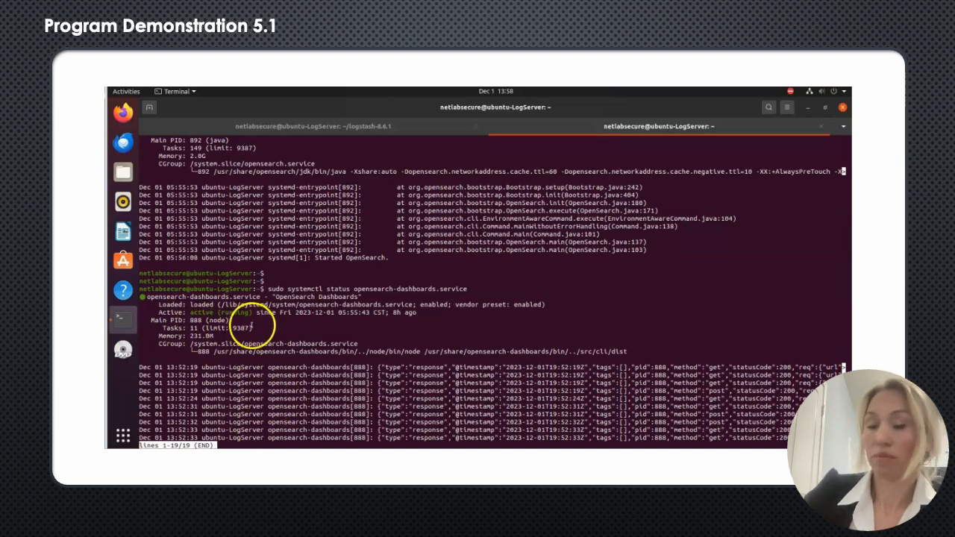
{"action": "key", "text": "q"}
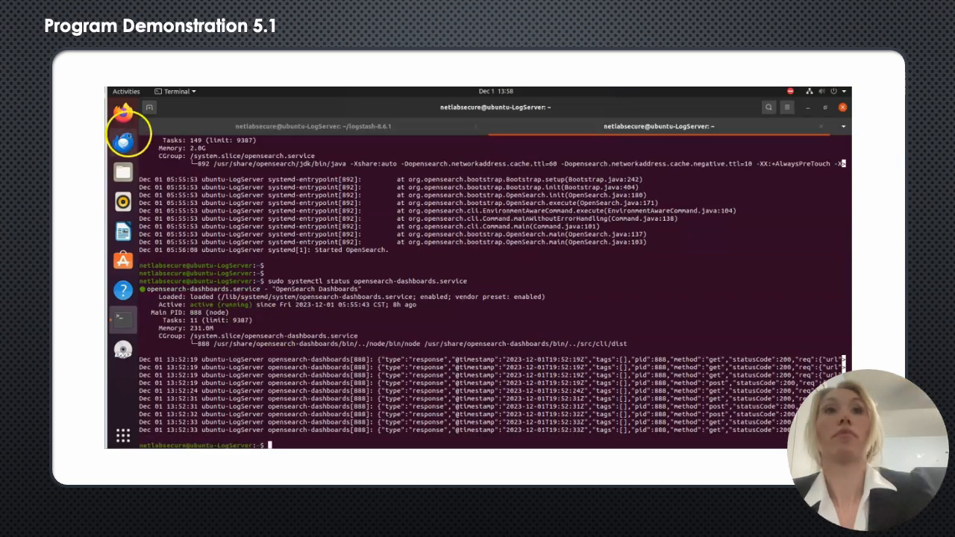
Step: Switch to Firefox and open the OpenSearch Dashboards Stack Management page at localhost:5601/app/management
{"action": "left_click", "coordinate": [123, 111]}
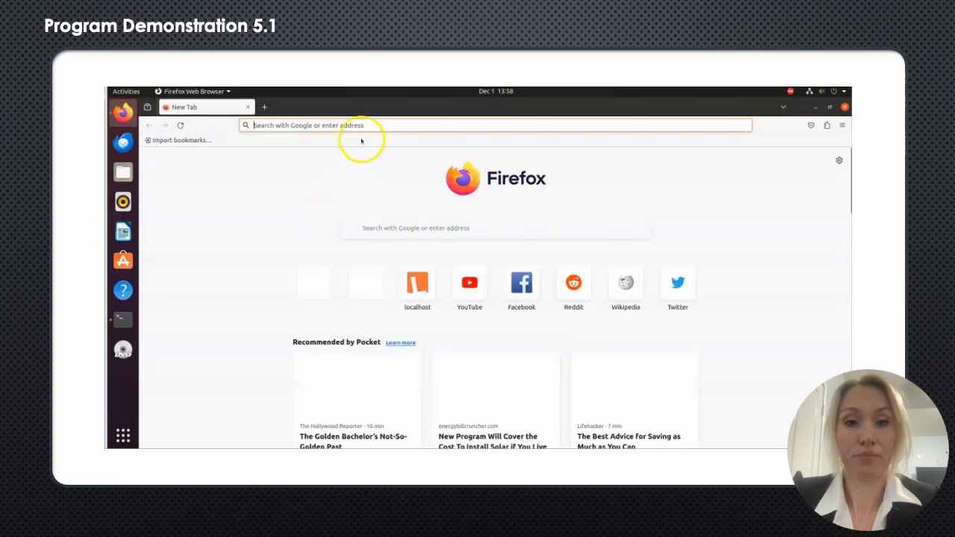
{"action": "left_click", "coordinate": [339, 124]}
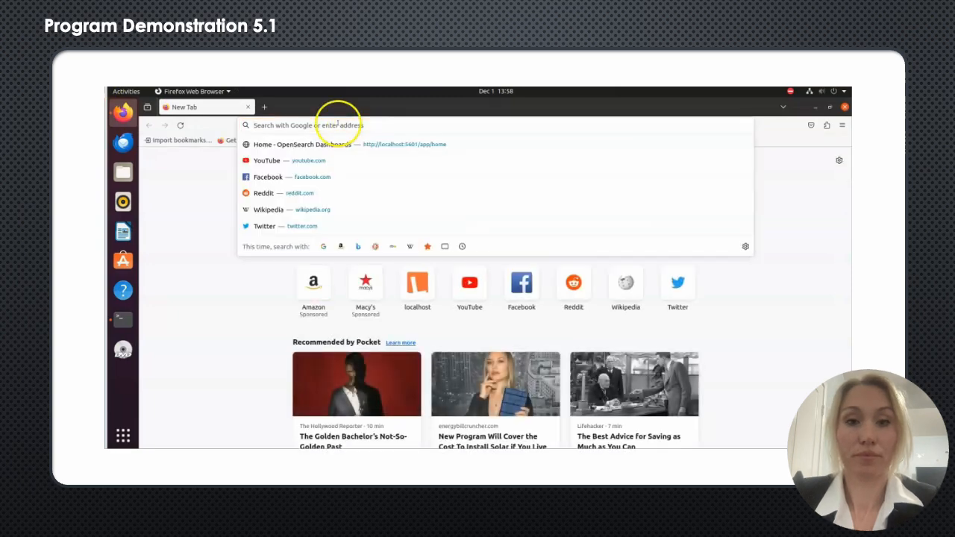
{"action": "type", "text": "l"}
{"action": "key", "text": "Return"}
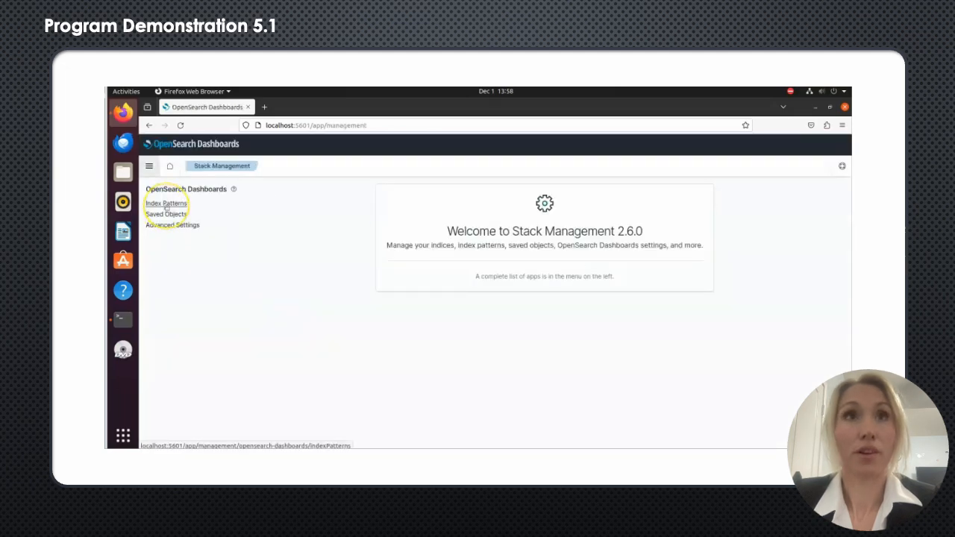
Step: Open the logstash.logs* index pattern and review both pages of its field list
{"action": "left_click", "coordinate": [165, 205]}
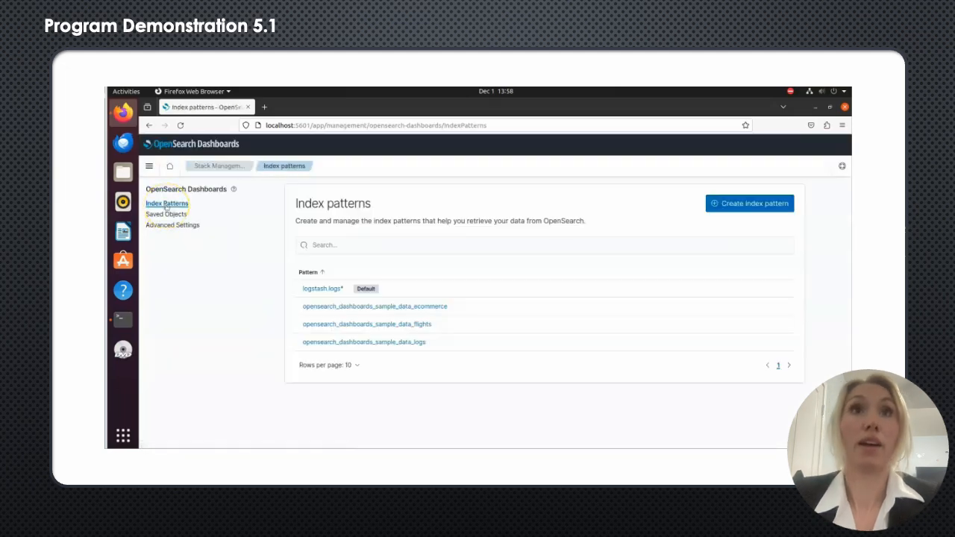
{"action": "left_click", "coordinate": [319, 288]}
{"action": "scroll", "coordinate": [361, 342], "scroll_direction": "down", "scroll_amount": 3}
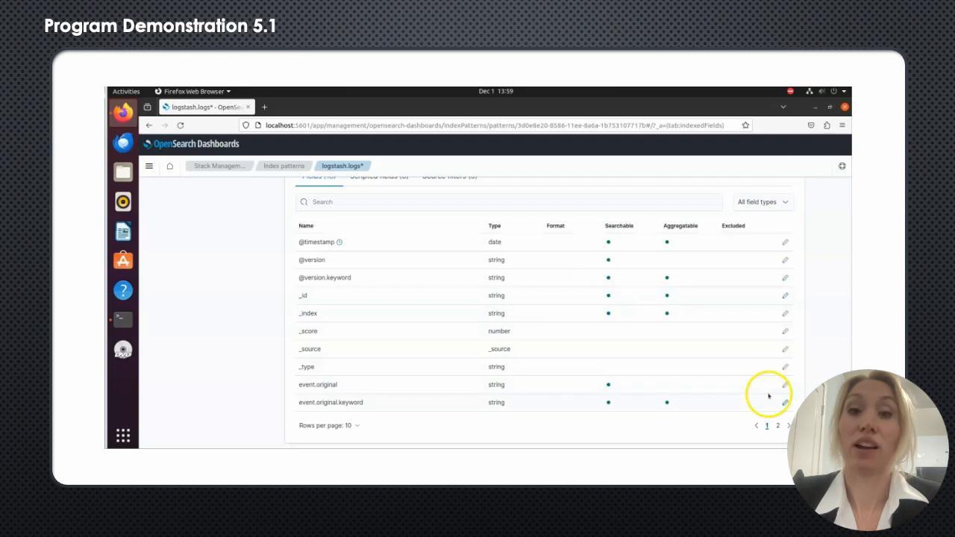
{"action": "left_click", "coordinate": [777, 425]}
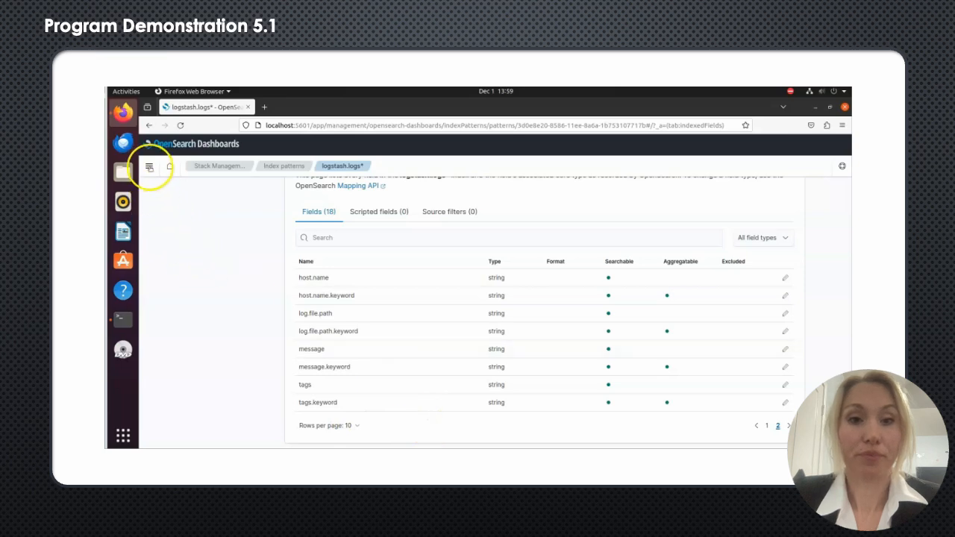
Step: Open Discover and examine the log entries of the logstash.logs* index pattern
{"action": "left_click", "coordinate": [149, 167]}
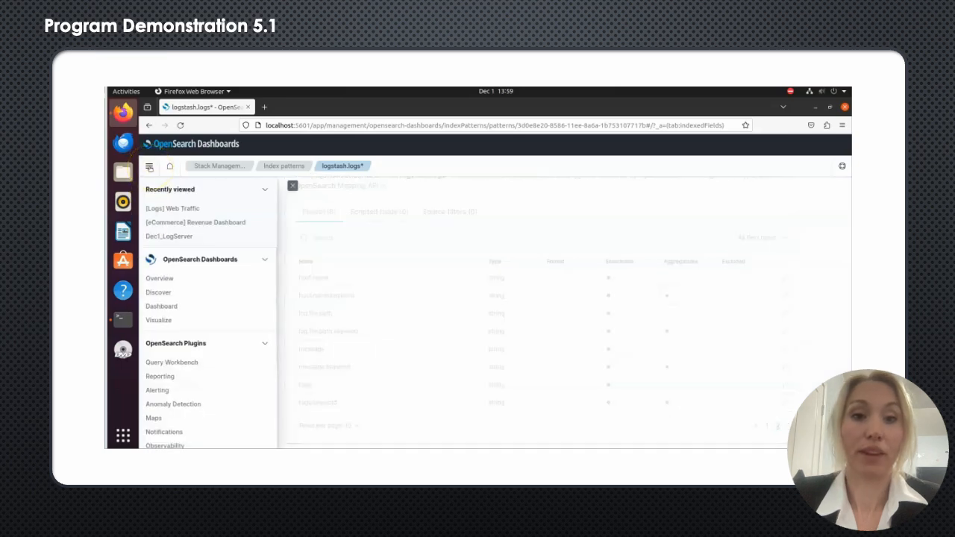
{"action": "left_click", "coordinate": [158, 292]}
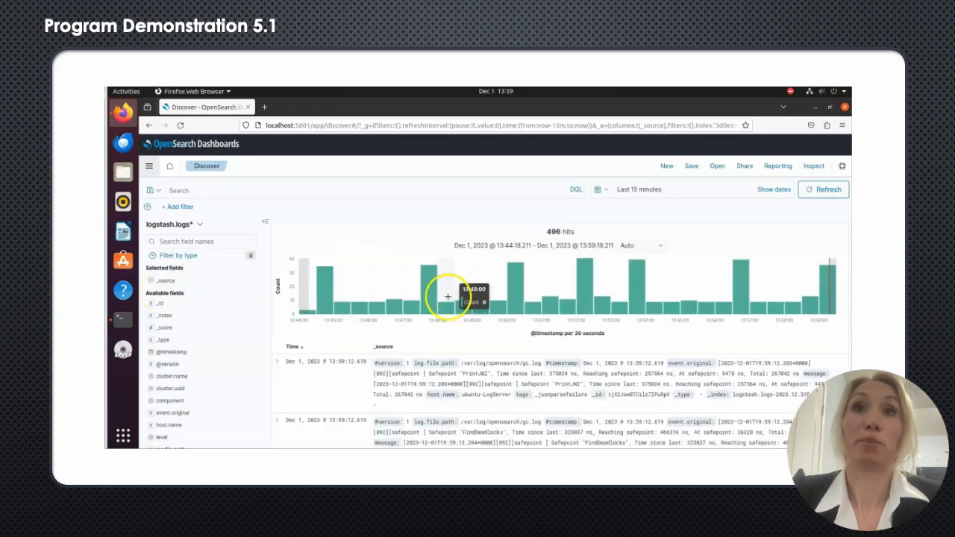
{"action": "scroll", "coordinate": [447, 298], "scroll_direction": "down", "scroll_amount": 1}
{"action": "scroll", "coordinate": [448, 299], "scroll_direction": "down", "scroll_amount": 1}
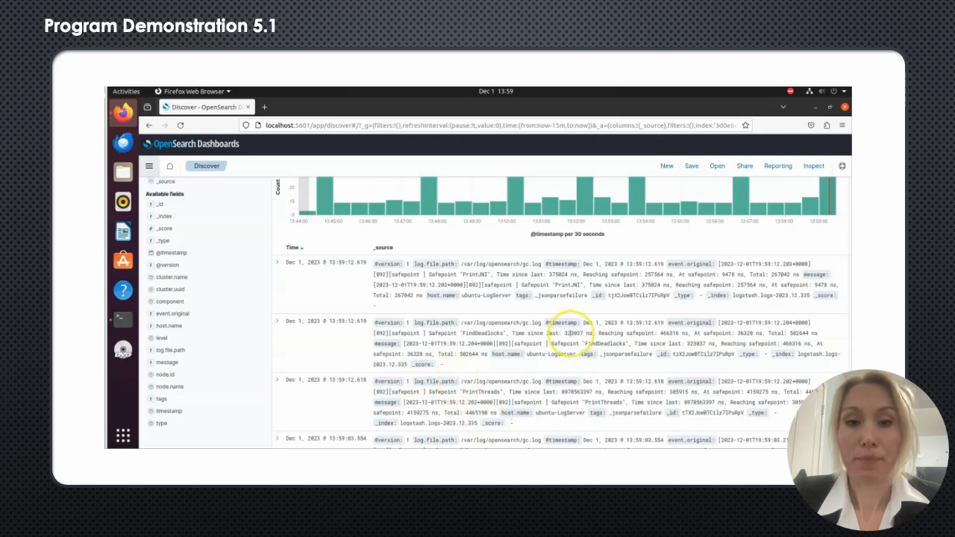
{"action": "scroll", "coordinate": [574, 331], "scroll_direction": "up", "scroll_amount": 3}
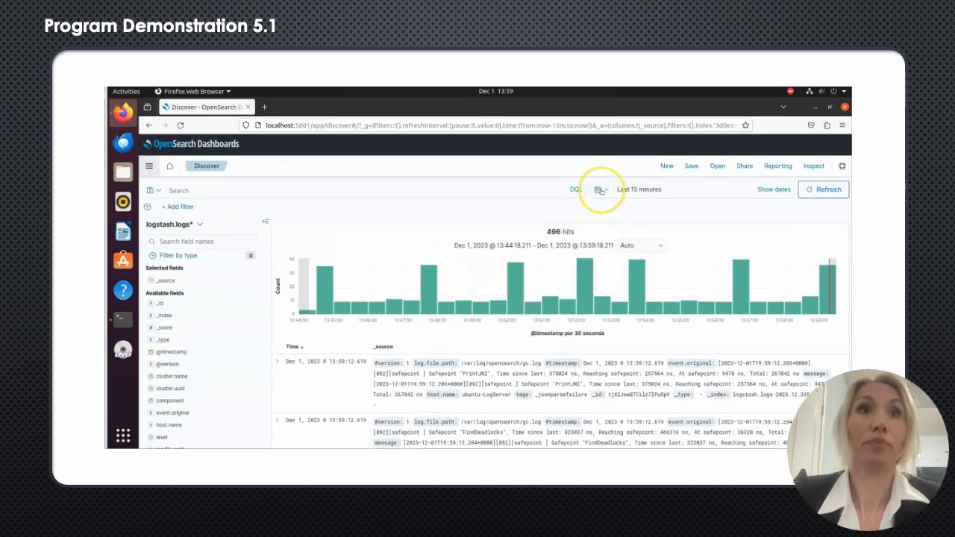
Step: Show the Discover logs for Today, and switch the time range to Last 7 days
{"action": "left_click", "coordinate": [601, 190]}
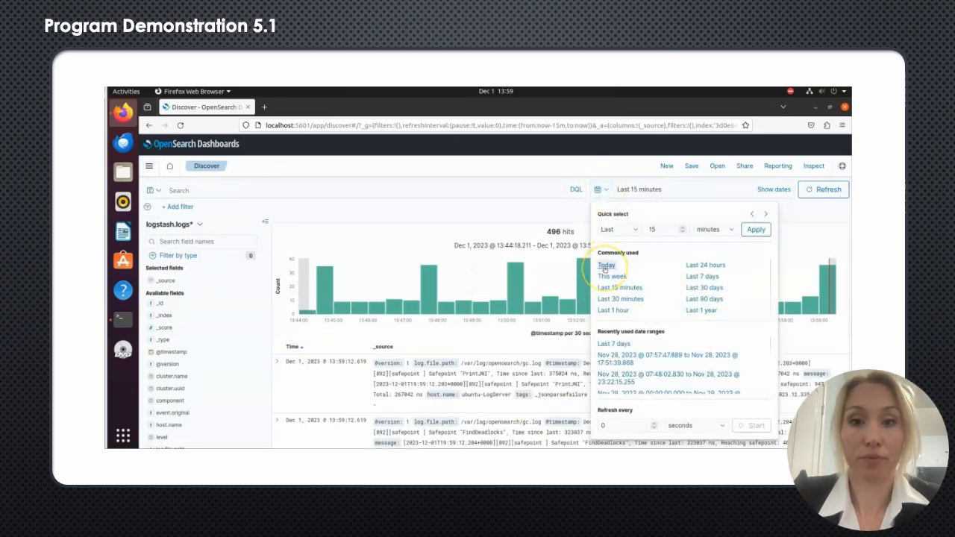
{"action": "left_click", "coordinate": [605, 266]}
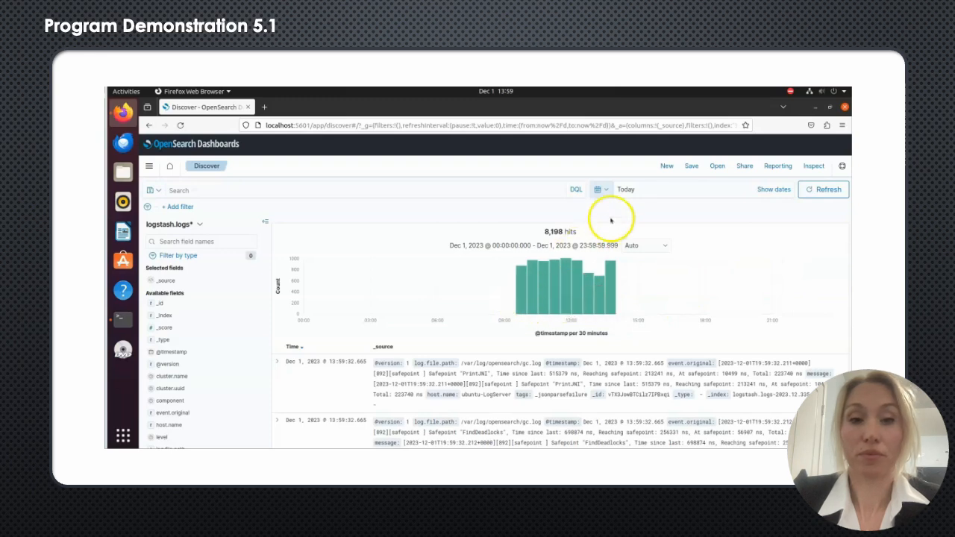
{"action": "left_click", "coordinate": [601, 190]}
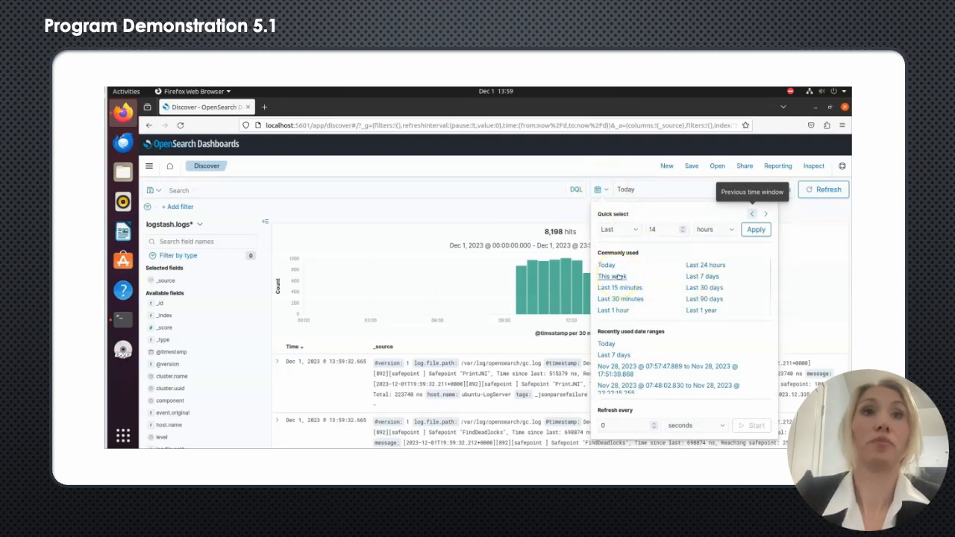
{"action": "left_click", "coordinate": [703, 277]}
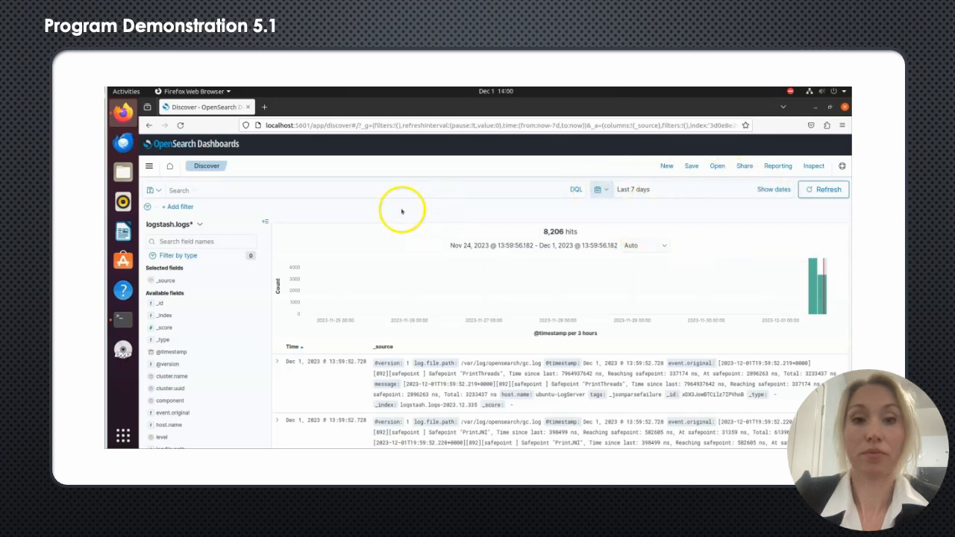
Step: Go to the dashboards area and open the [Logs] Web Traffic dashboard for editing
{"action": "left_click", "coordinate": [149, 167]}
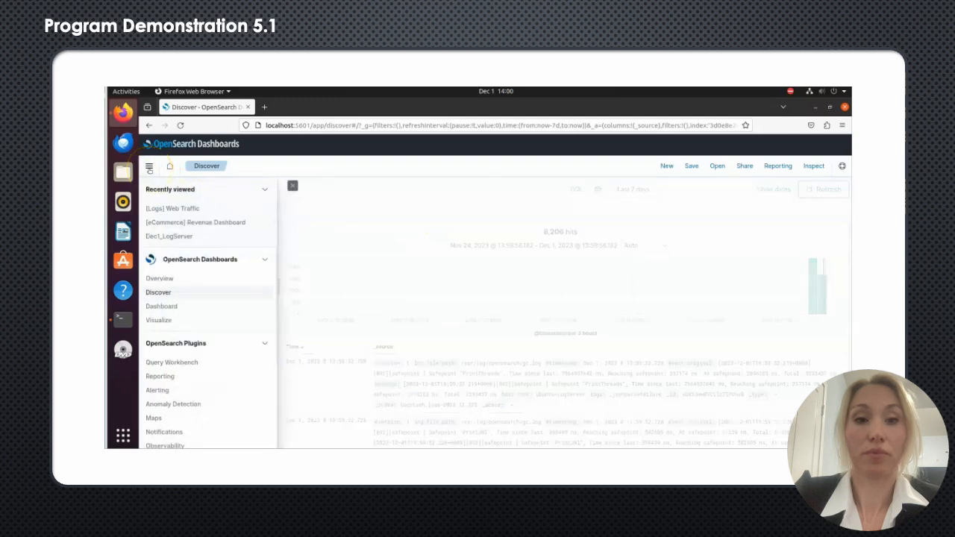
{"action": "left_click", "coordinate": [163, 306]}
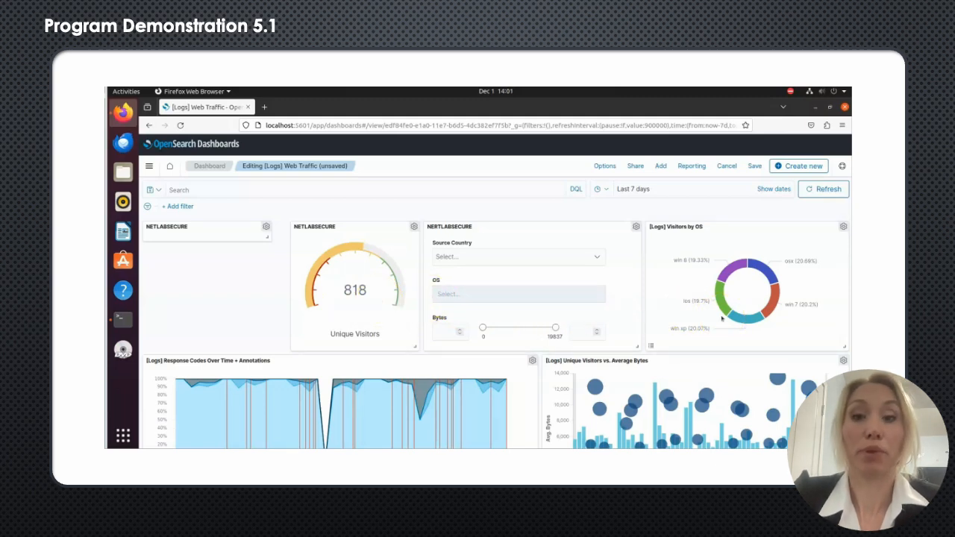
Step: Inspect the data table behind the [Logs] Visitors by OS panel, check its CSV download formats, and close the inspector
{"action": "scroll", "coordinate": [722, 319], "scroll_direction": "down", "scroll_amount": 2}
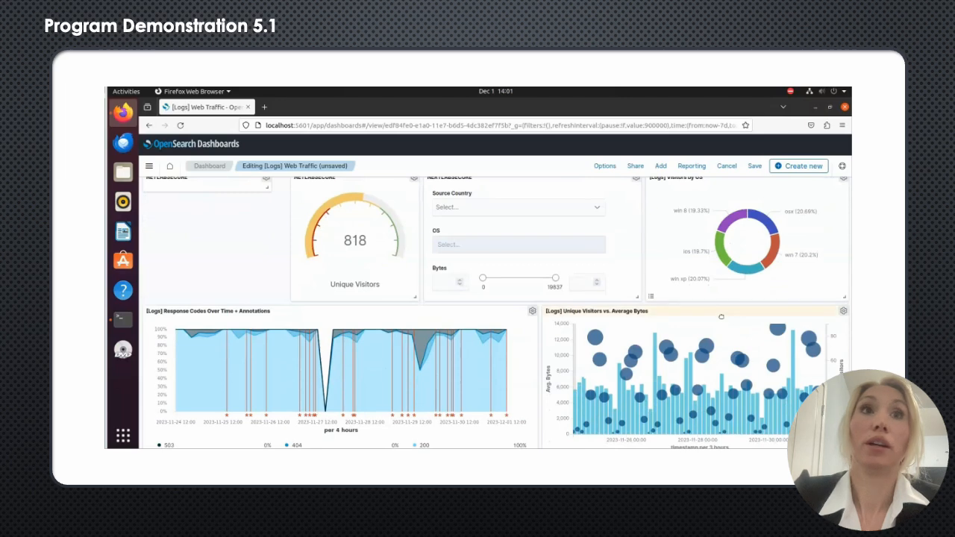
{"action": "scroll", "coordinate": [721, 318], "scroll_direction": "up", "scroll_amount": 2}
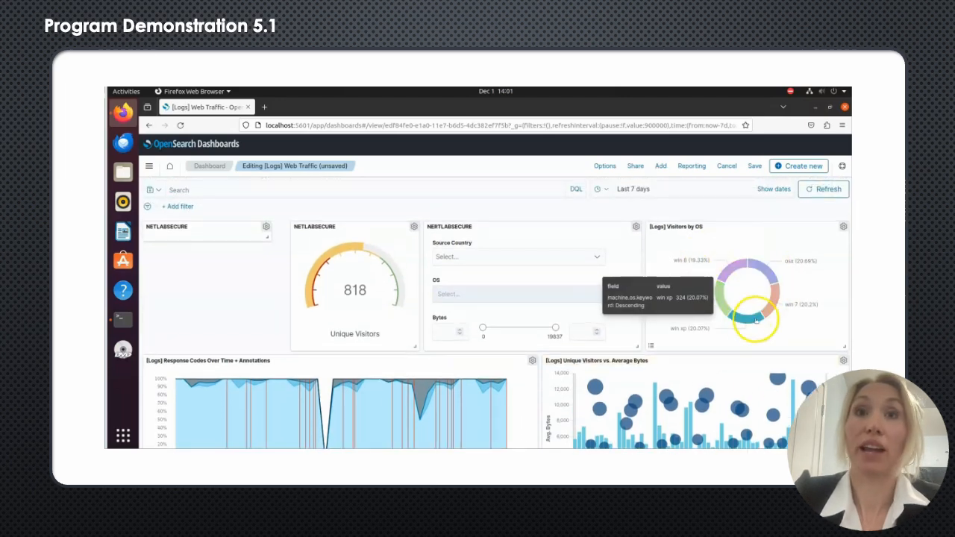
{"action": "left_click", "coordinate": [843, 228]}
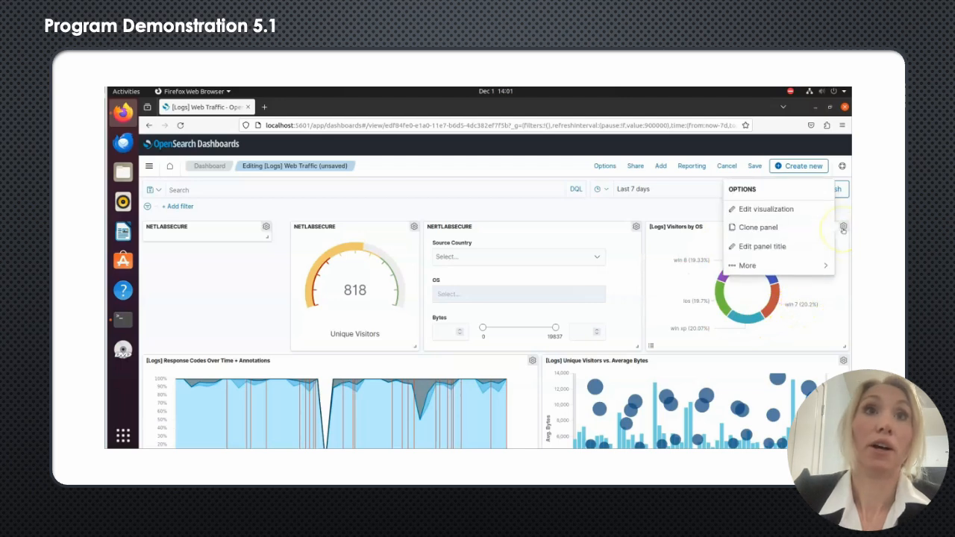
{"action": "left_click", "coordinate": [748, 266]}
{"action": "left_click", "coordinate": [751, 210]}
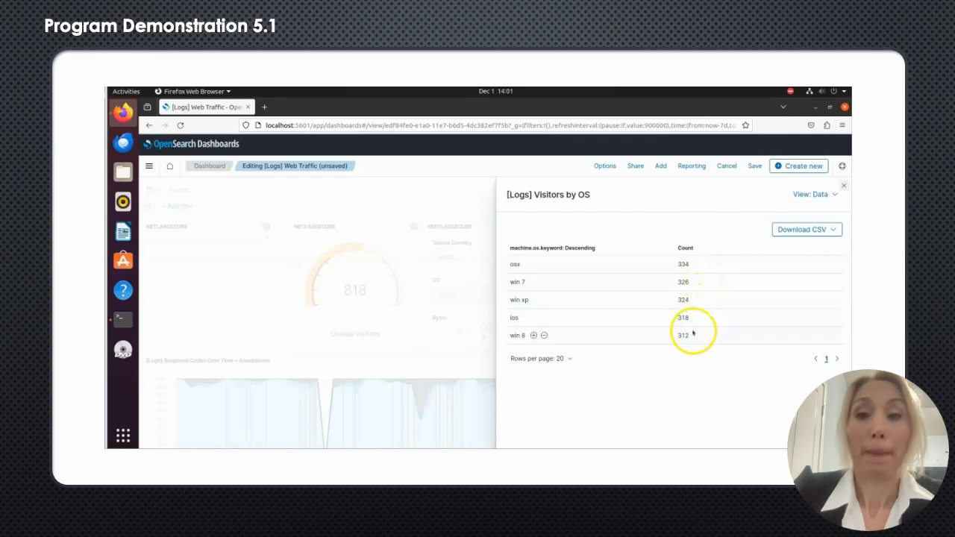
{"action": "left_click", "coordinate": [834, 230]}
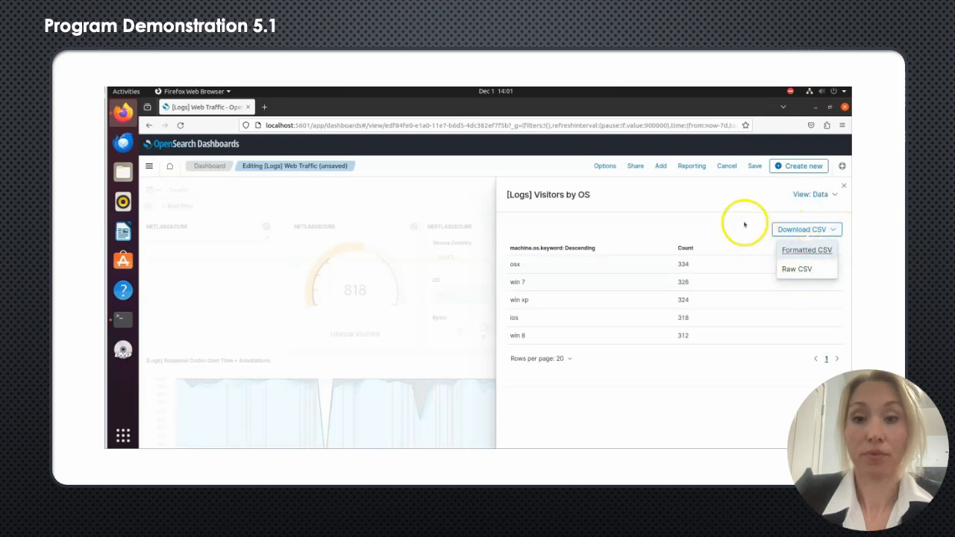
{"action": "left_click", "coordinate": [843, 187]}
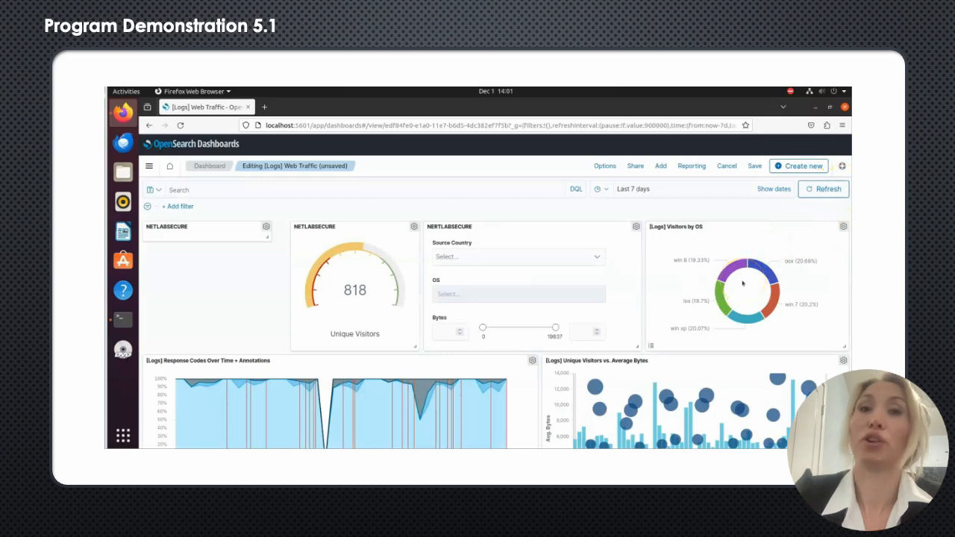
Step: Examine the dashboard's panels from the response codes chart down to the Visitors Map and Sankey chart
{"action": "scroll", "coordinate": [742, 282], "scroll_direction": "down", "scroll_amount": 1}
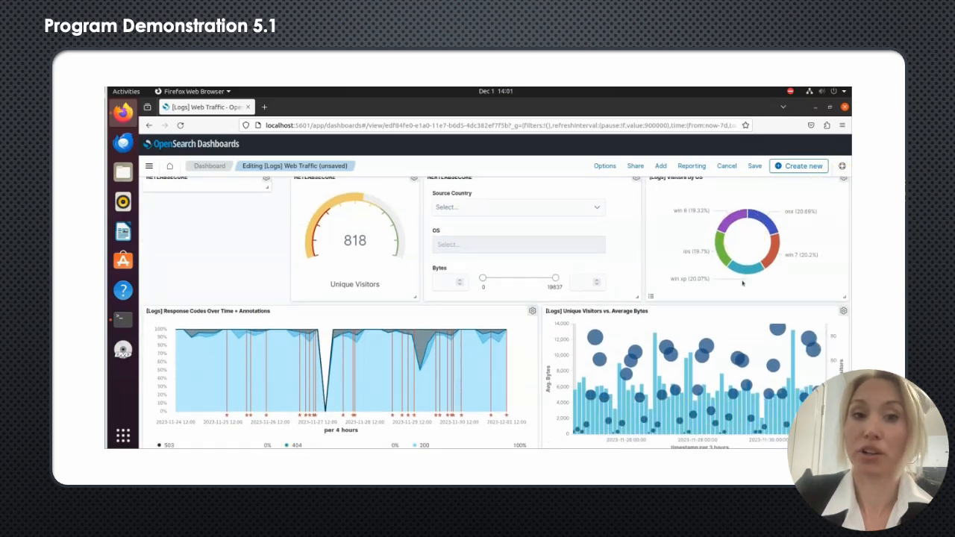
{"action": "scroll", "coordinate": [743, 282], "scroll_direction": "down", "scroll_amount": 1}
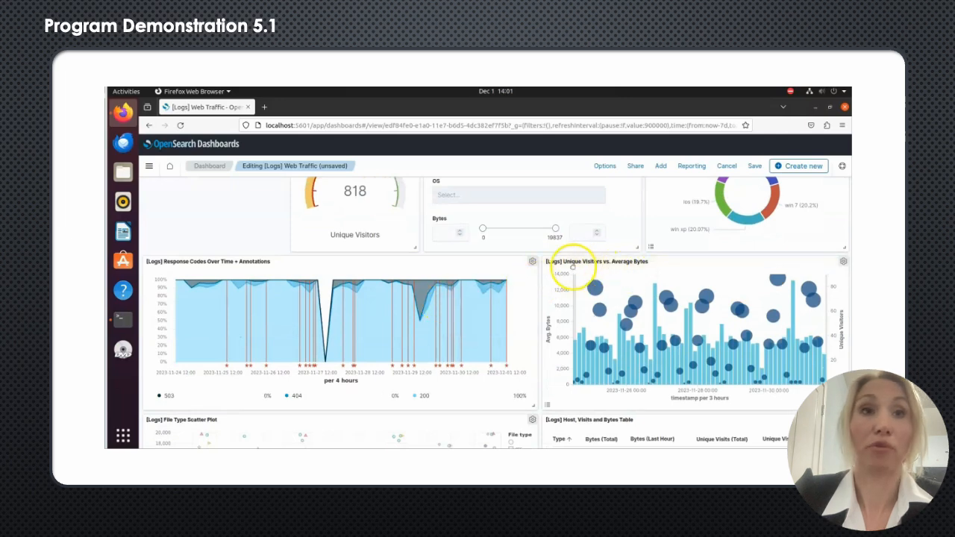
{"action": "scroll", "coordinate": [631, 265], "scroll_direction": "down", "scroll_amount": 4}
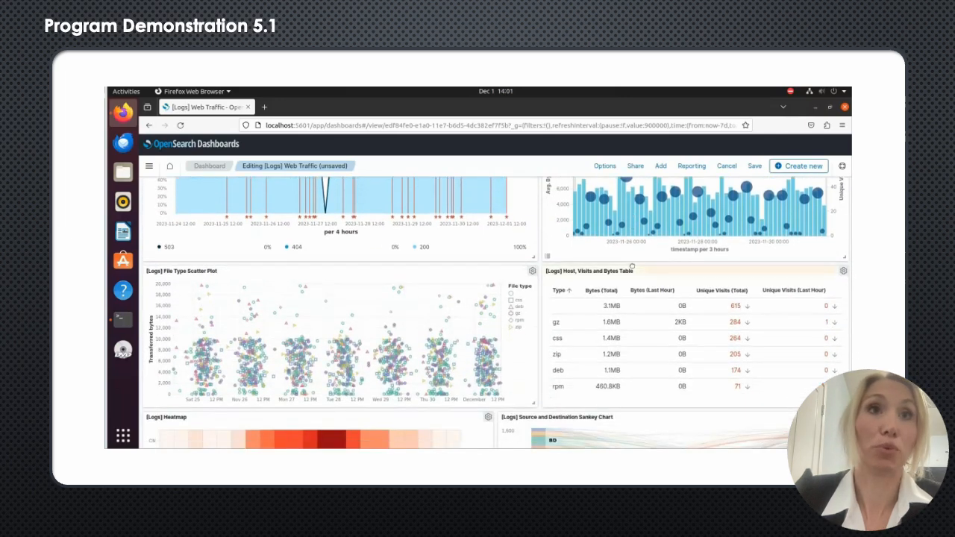
{"action": "scroll", "coordinate": [631, 267], "scroll_direction": "down", "scroll_amount": 1}
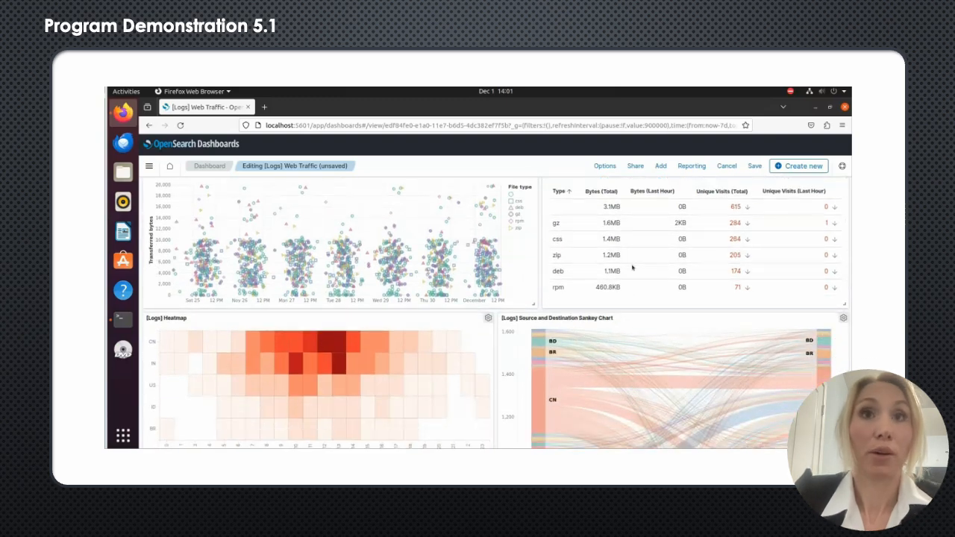
{"action": "scroll", "coordinate": [632, 267], "scroll_direction": "down", "scroll_amount": 1}
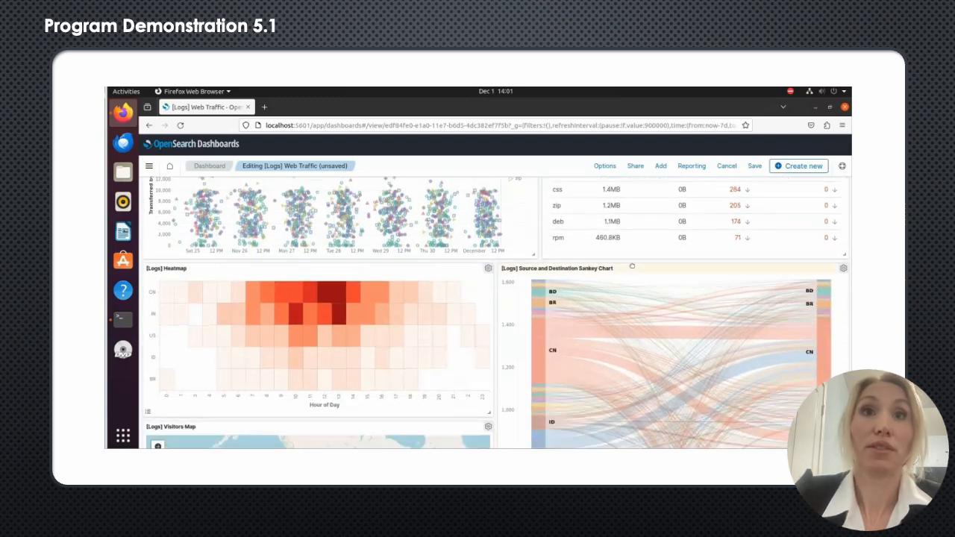
{"action": "scroll", "coordinate": [632, 267], "scroll_direction": "up", "scroll_amount": 2}
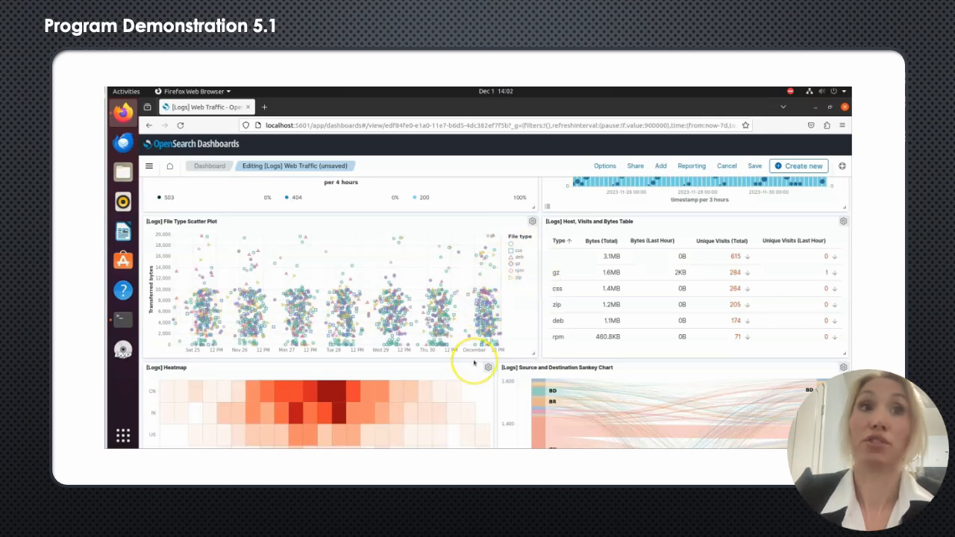
{"action": "scroll", "coordinate": [474, 362], "scroll_direction": "down", "scroll_amount": 5}
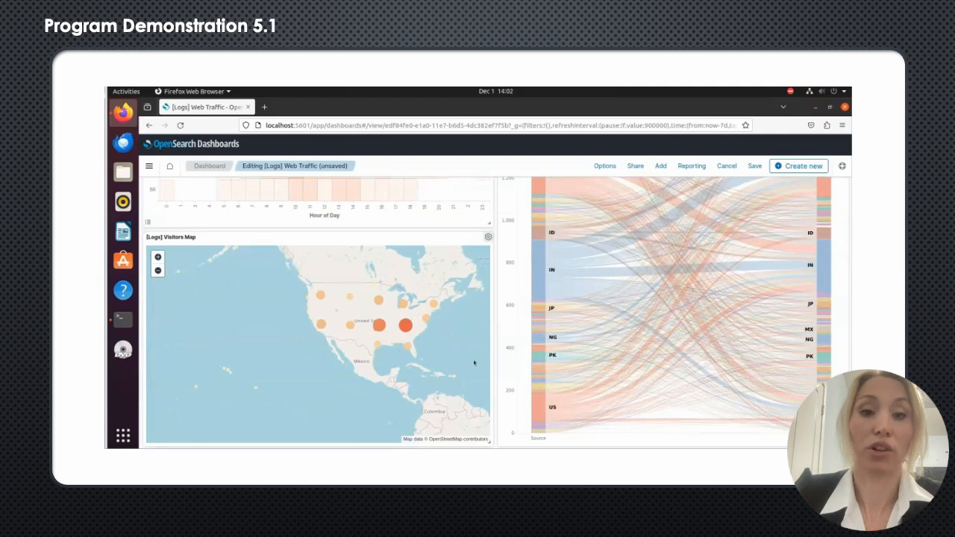
{"action": "scroll", "coordinate": [474, 362], "scroll_direction": "up", "scroll_amount": 10}
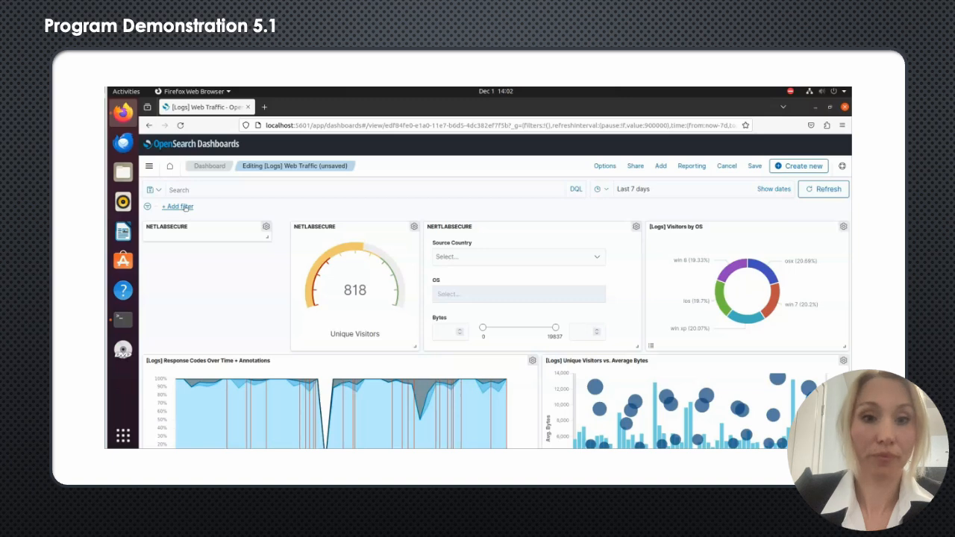
Step: Add a dashboard filter on the hour_of_day field with the operator "is between" and the range 1 to 6
{"action": "left_click", "coordinate": [177, 206]}
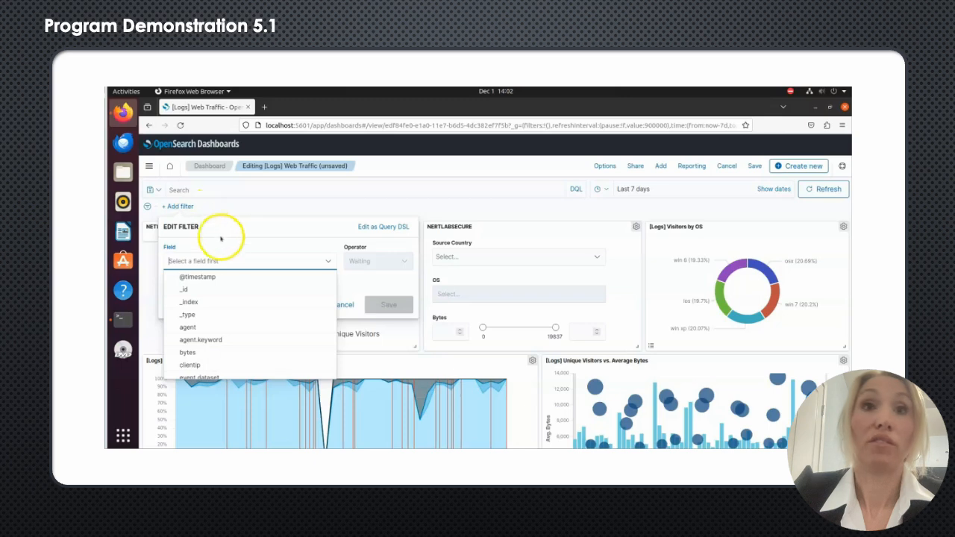
{"action": "scroll", "coordinate": [249, 324], "scroll_direction": "down", "scroll_amount": 3}
{"action": "scroll", "coordinate": [250, 325], "scroll_direction": "down", "scroll_amount": 5}
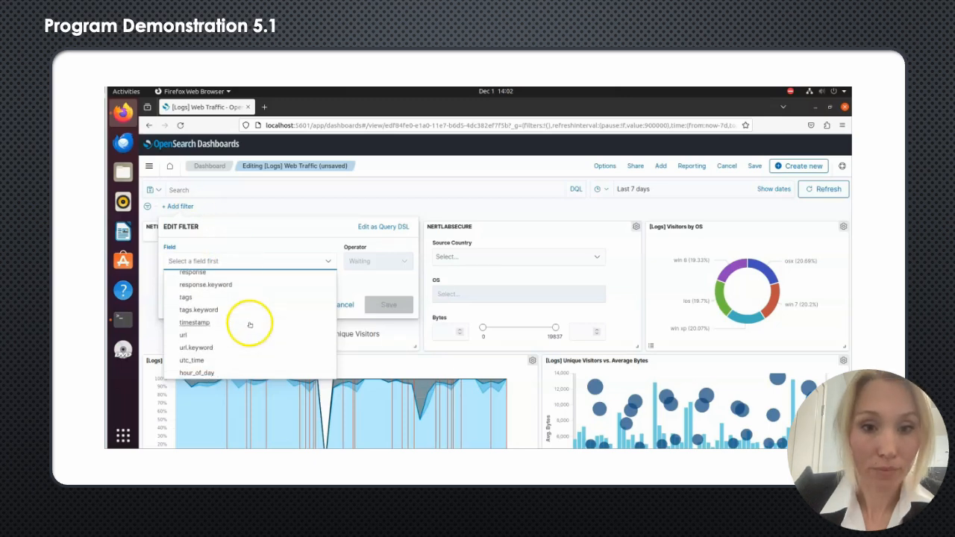
{"action": "left_click", "coordinate": [200, 373]}
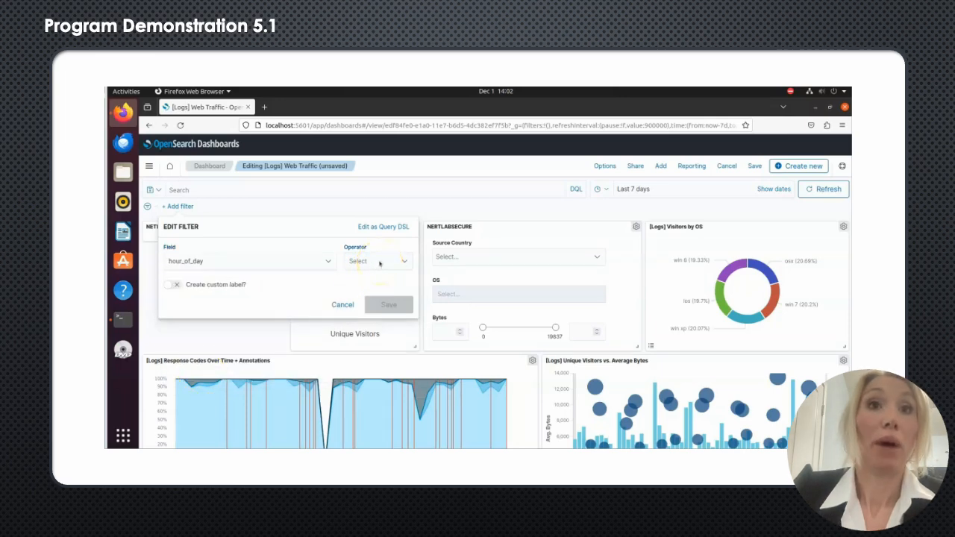
{"action": "left_click", "coordinate": [380, 262]}
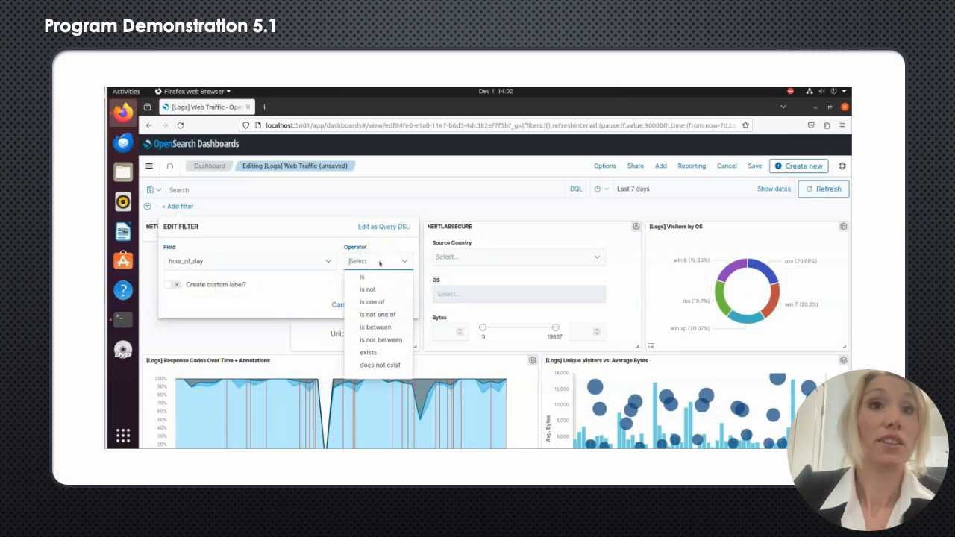
{"action": "left_click", "coordinate": [377, 327]}
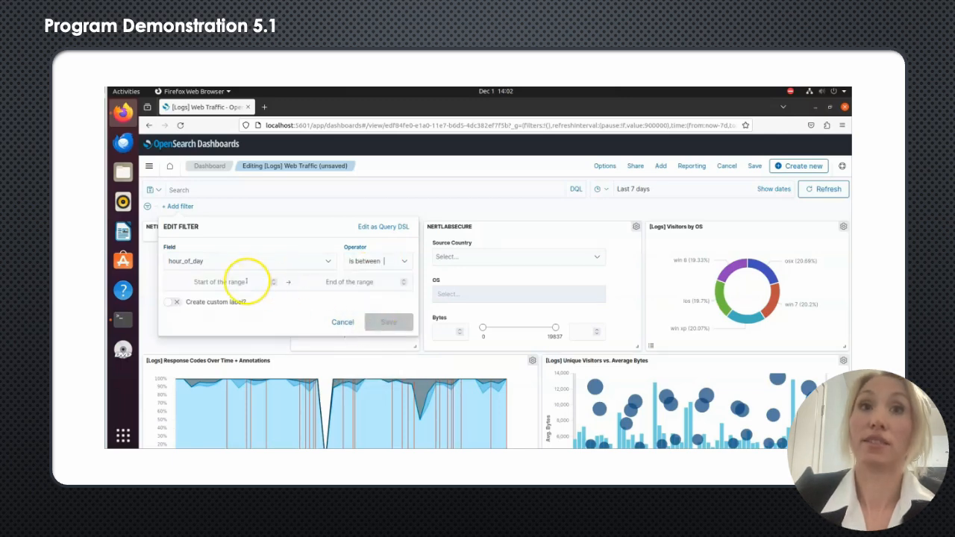
{"action": "type", "text": "1"}
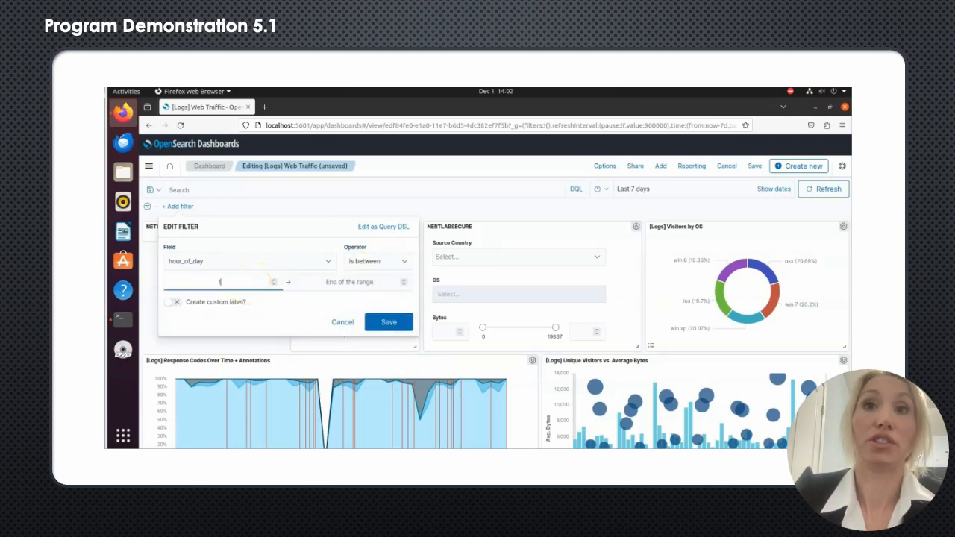
{"action": "left_click", "coordinate": [326, 282]}
{"action": "type", "text": "5"}
{"action": "left_click", "coordinate": [389, 321]}
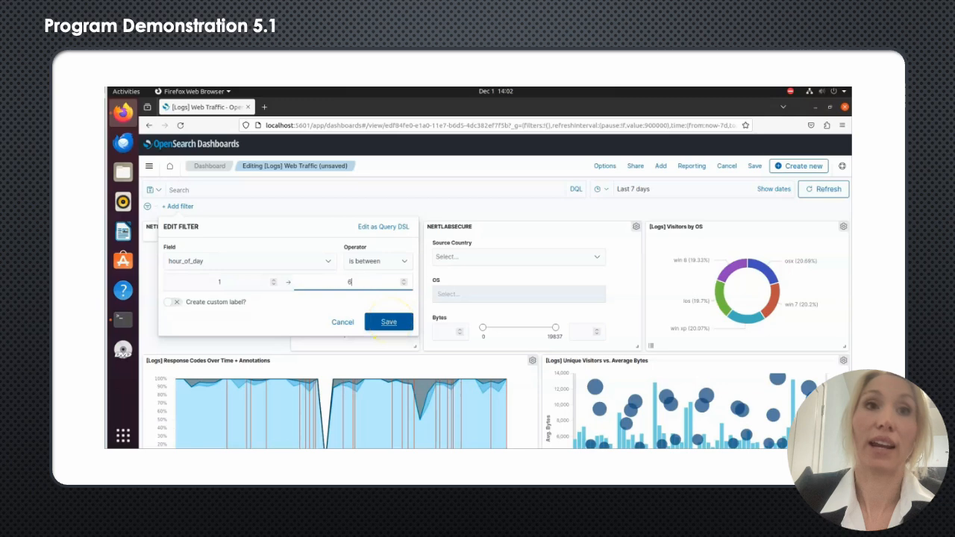
{"action": "left_click", "coordinate": [385, 324]}
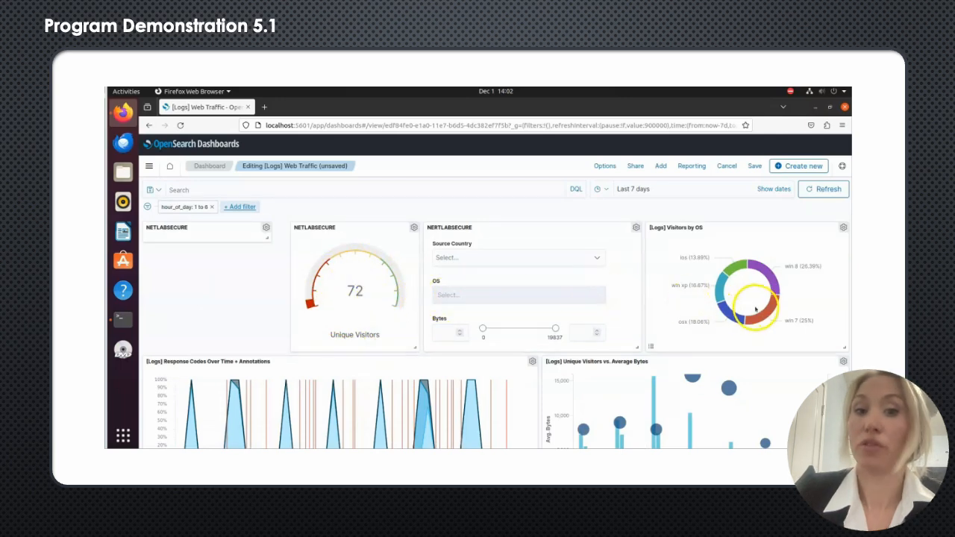
Step: Review the filtered dashboard panels, from the response codes chart down to the visitor locations on the Visitors Map
{"action": "scroll", "coordinate": [677, 321], "scroll_direction": "down", "scroll_amount": 5}
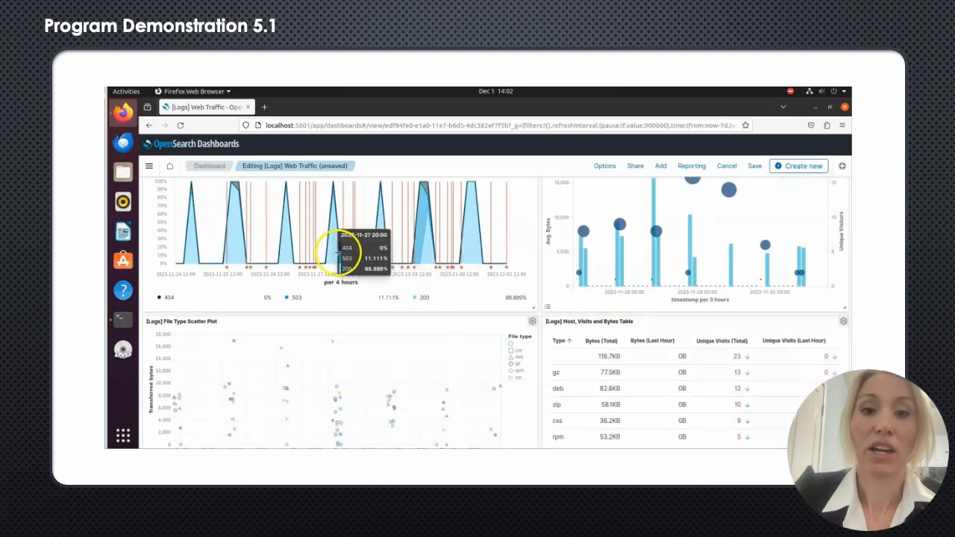
{"action": "scroll", "coordinate": [643, 272], "scroll_direction": "up", "scroll_amount": 3}
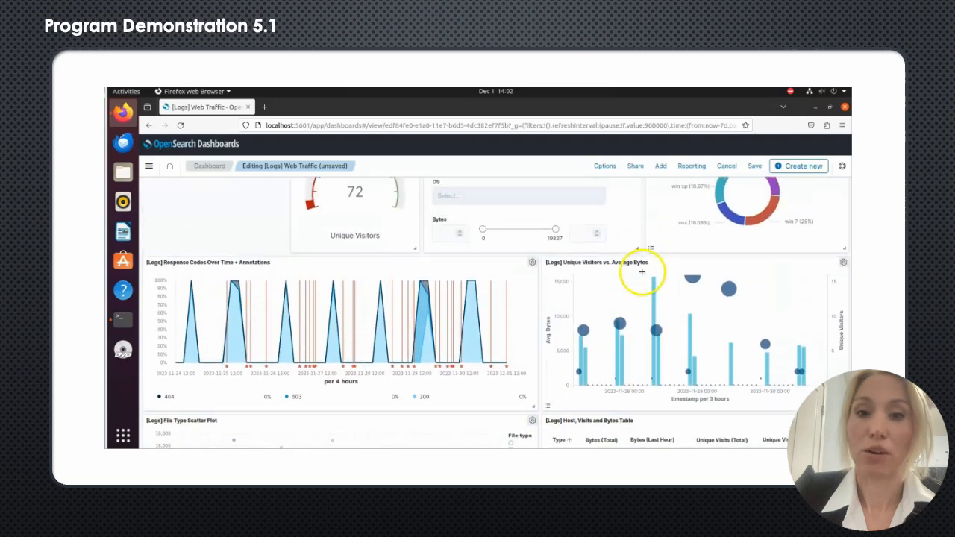
{"action": "scroll", "coordinate": [641, 274], "scroll_direction": "down", "scroll_amount": 5}
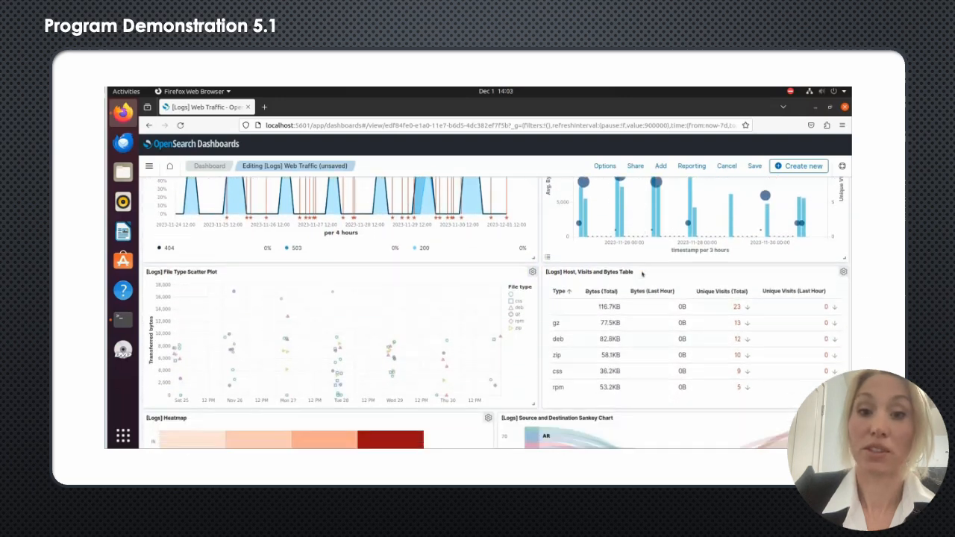
{"action": "scroll", "coordinate": [642, 274], "scroll_direction": "up", "scroll_amount": 1}
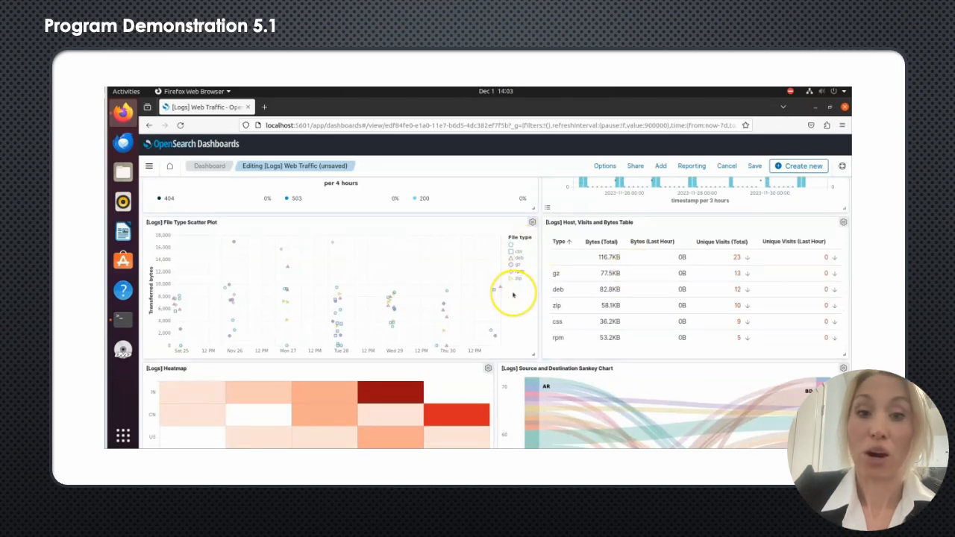
{"action": "scroll", "coordinate": [513, 294], "scroll_direction": "down", "scroll_amount": 6}
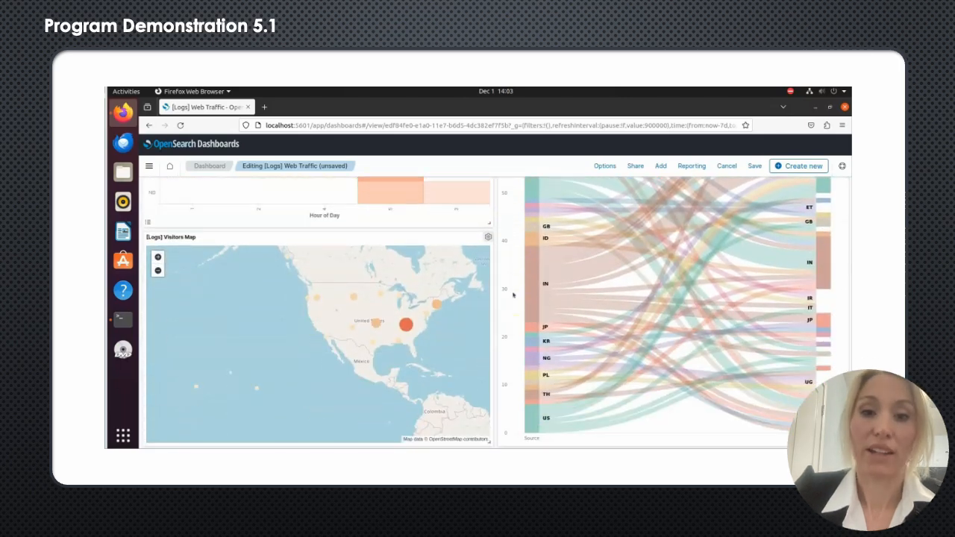
{"action": "mouse_move", "coordinate": [377, 323]}
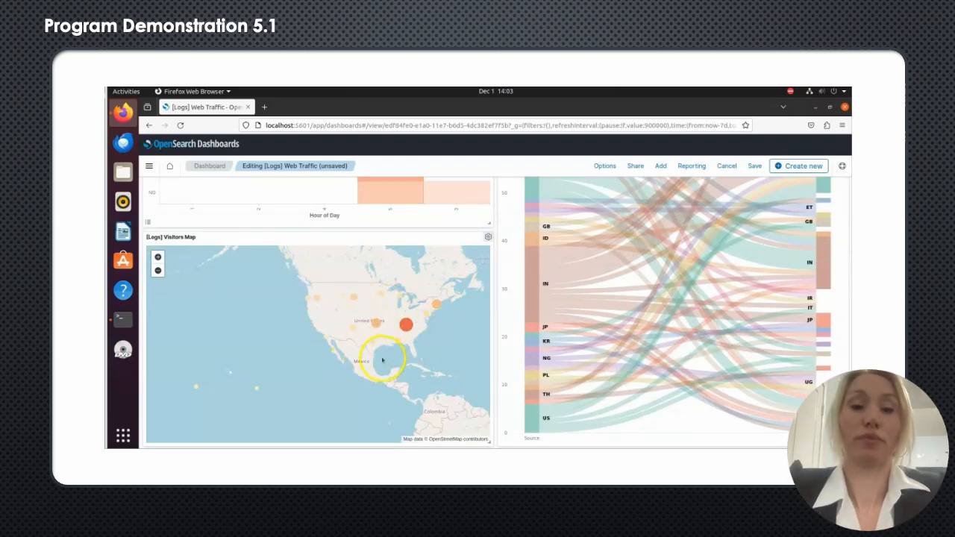
{"action": "mouse_move", "coordinate": [407, 328]}
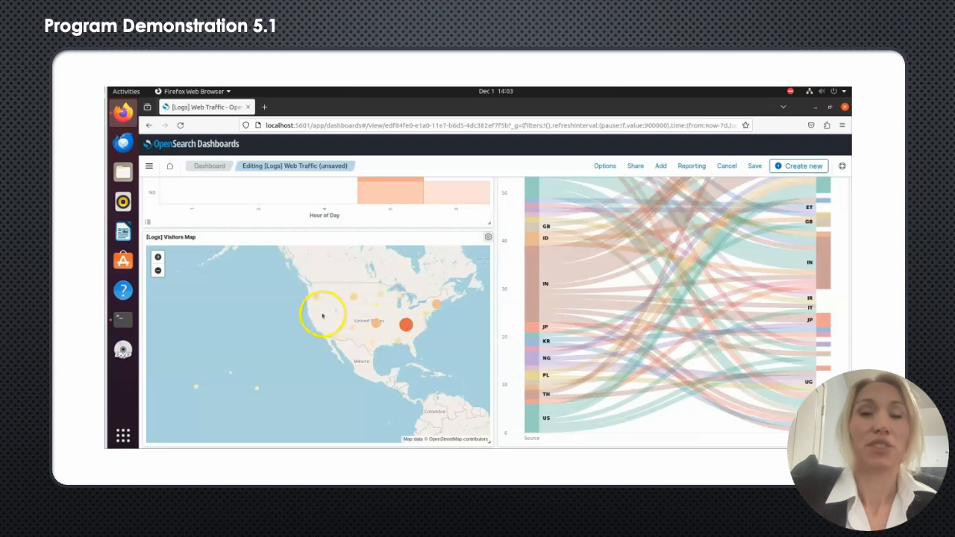
Step: Inspect the [Logs] Visitors Map panel's table request, examining its statistics, request body and response
{"action": "left_click", "coordinate": [488, 237]}
{"action": "left_click", "coordinate": [409, 332]}
{"action": "left_click", "coordinate": [416, 277]}
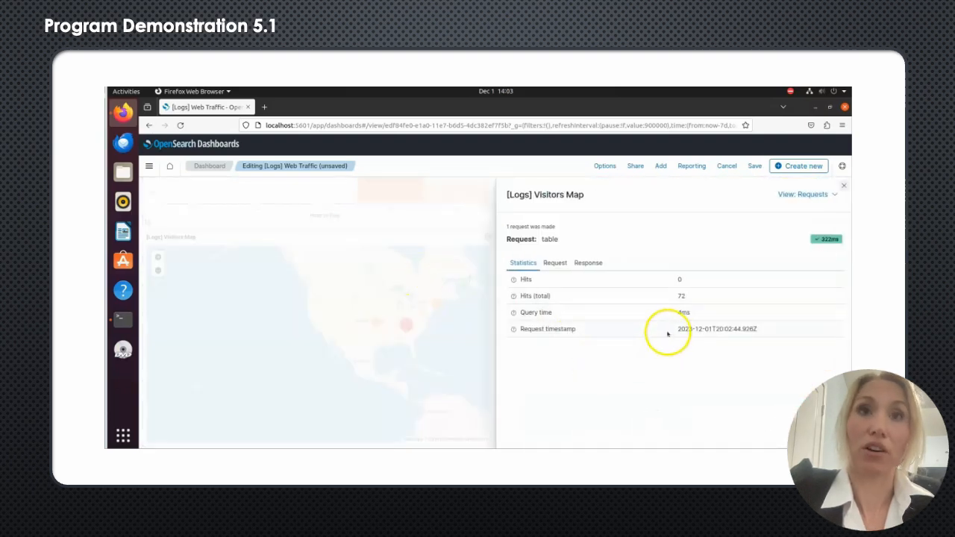
{"action": "left_click", "coordinate": [556, 263]}
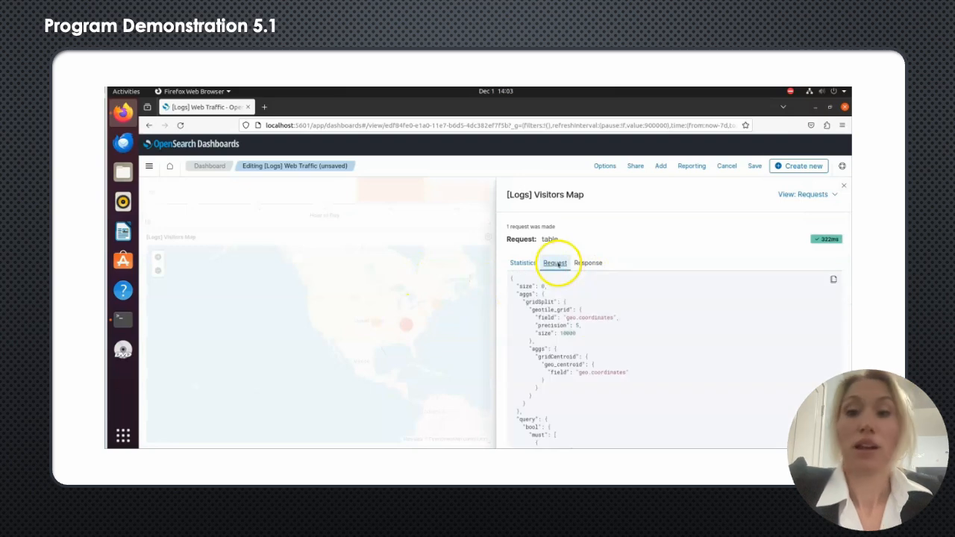
{"action": "scroll", "coordinate": [623, 333], "scroll_direction": "down", "scroll_amount": 5}
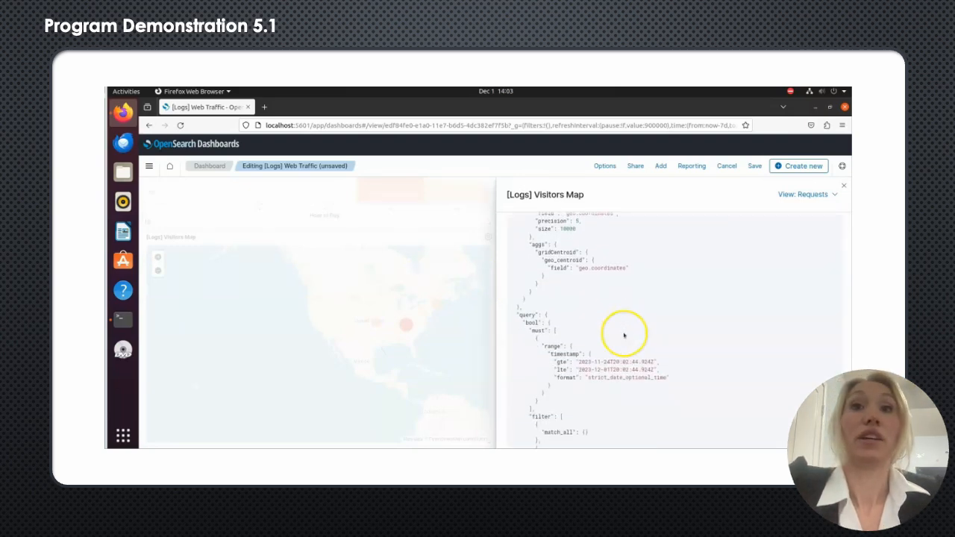
{"action": "scroll", "coordinate": [624, 335], "scroll_direction": "down", "scroll_amount": 3}
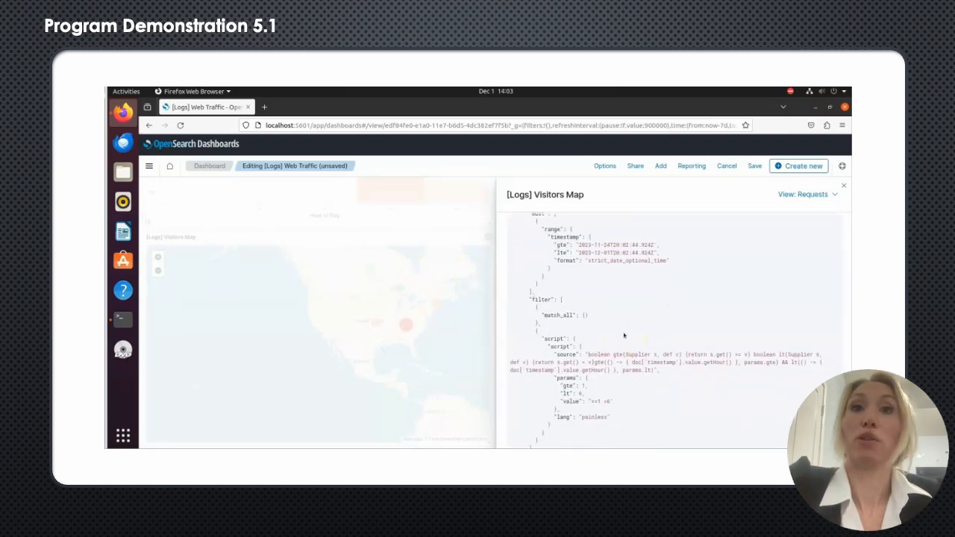
{"action": "scroll", "coordinate": [623, 335], "scroll_direction": "up", "scroll_amount": 8}
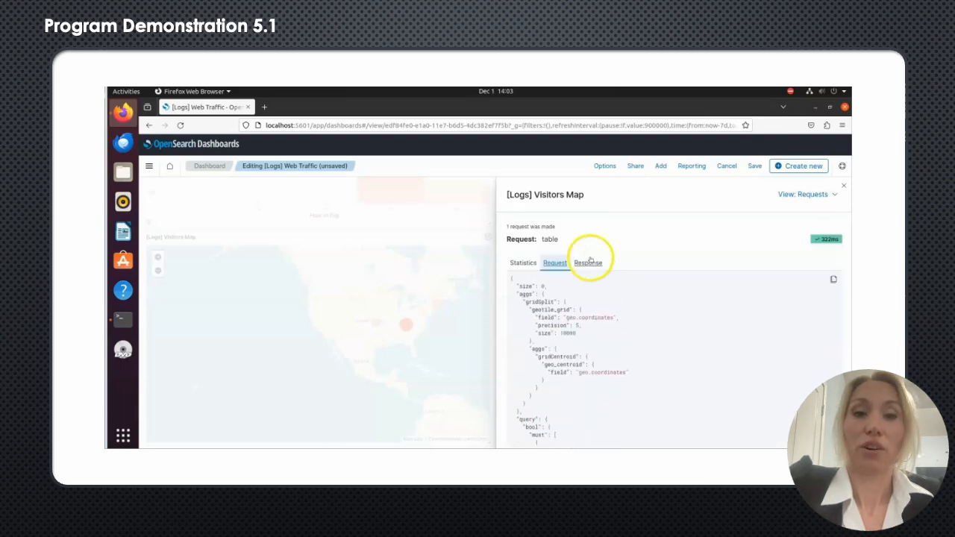
{"action": "left_click", "coordinate": [589, 264]}
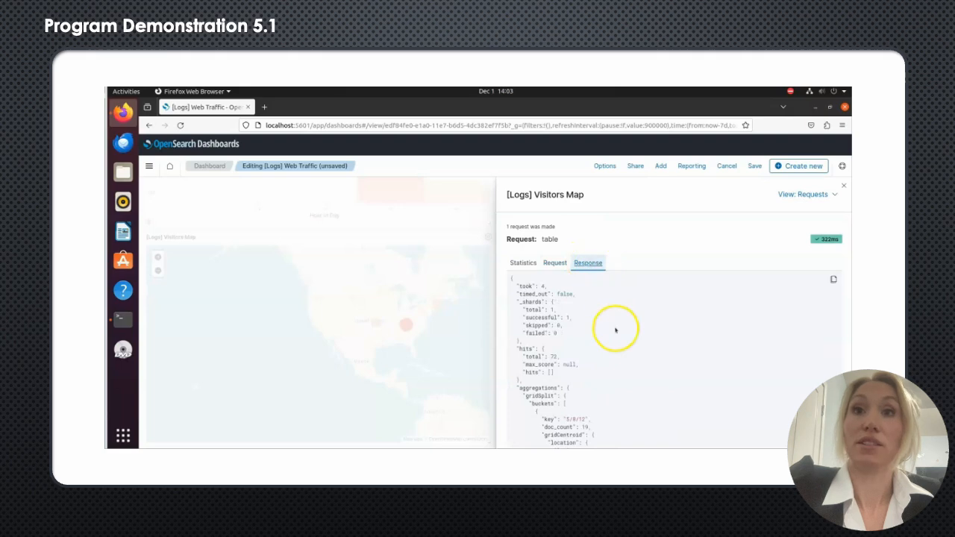
Step: Read the Visitors Map response from its hit summary through the gridSplit location buckets, and close the request inspector
{"action": "scroll", "coordinate": [615, 331], "scroll_direction": "down", "scroll_amount": 5}
{"action": "scroll", "coordinate": [616, 331], "scroll_direction": "down", "scroll_amount": 6}
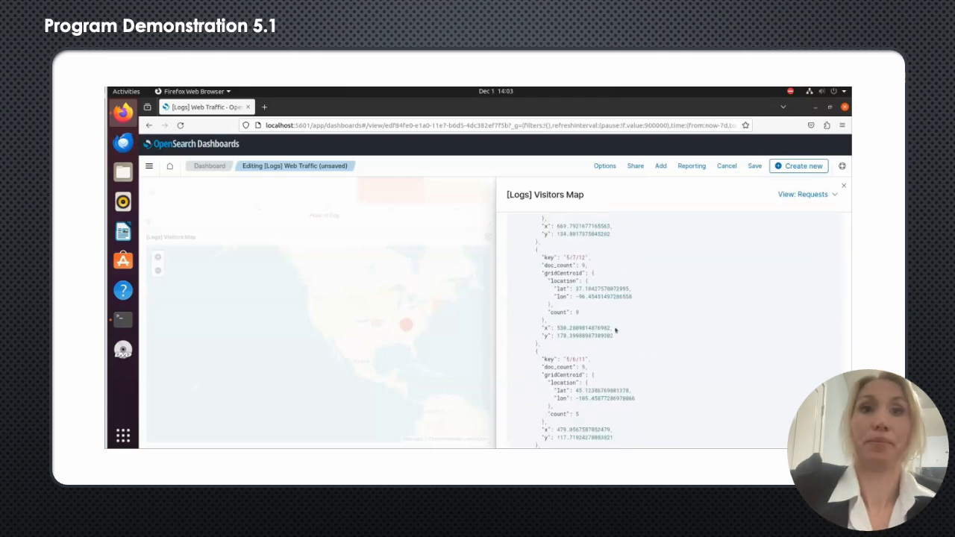
{"action": "scroll", "coordinate": [615, 330], "scroll_direction": "up", "scroll_amount": 12}
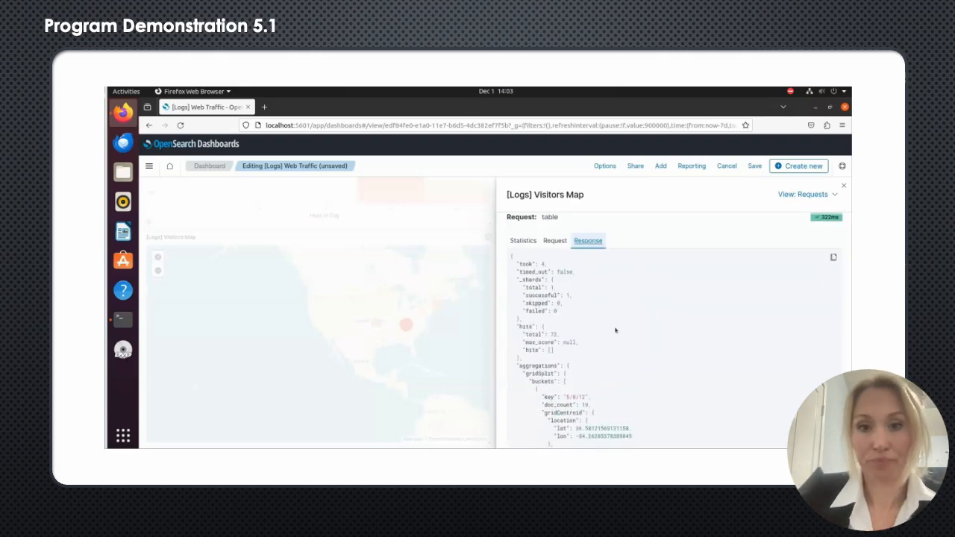
{"action": "left_click", "coordinate": [623, 330]}
{"action": "left_click", "coordinate": [826, 195]}
{"action": "left_click", "coordinate": [843, 184]}
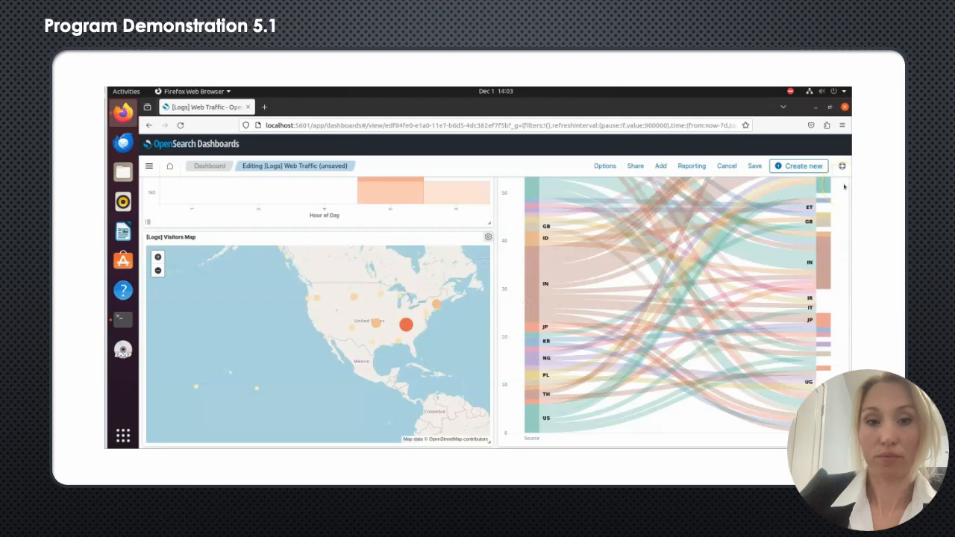
Step: Review the filtered dashboard panels from the Visitors Map back up to the Unique Visitors gauge and the filter bar
{"action": "scroll", "coordinate": [622, 288], "scroll_direction": "up", "scroll_amount": 3}
{"action": "scroll", "coordinate": [627, 293], "scroll_direction": "up", "scroll_amount": 1}
{"action": "scroll", "coordinate": [447, 332], "scroll_direction": "up", "scroll_amount": 3}
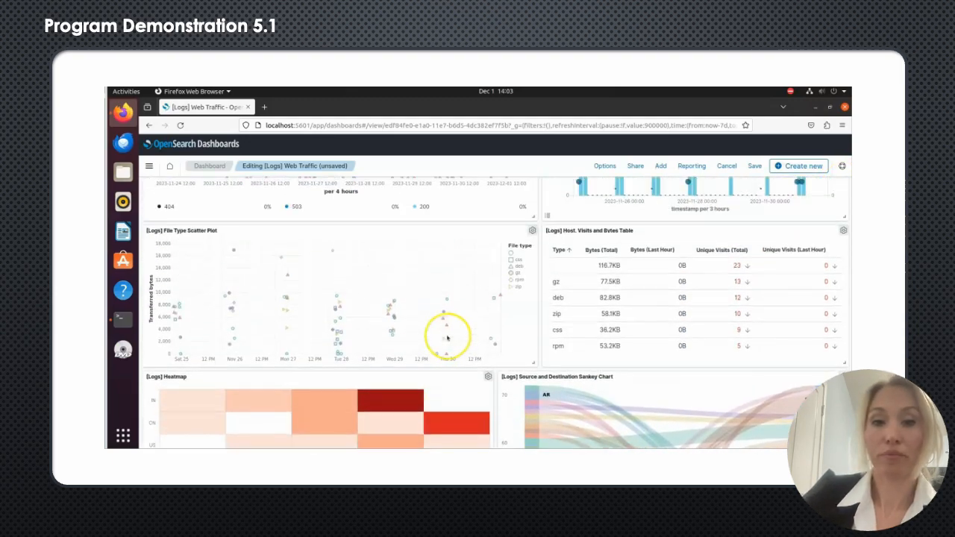
{"action": "scroll", "coordinate": [448, 337], "scroll_direction": "up", "scroll_amount": 5}
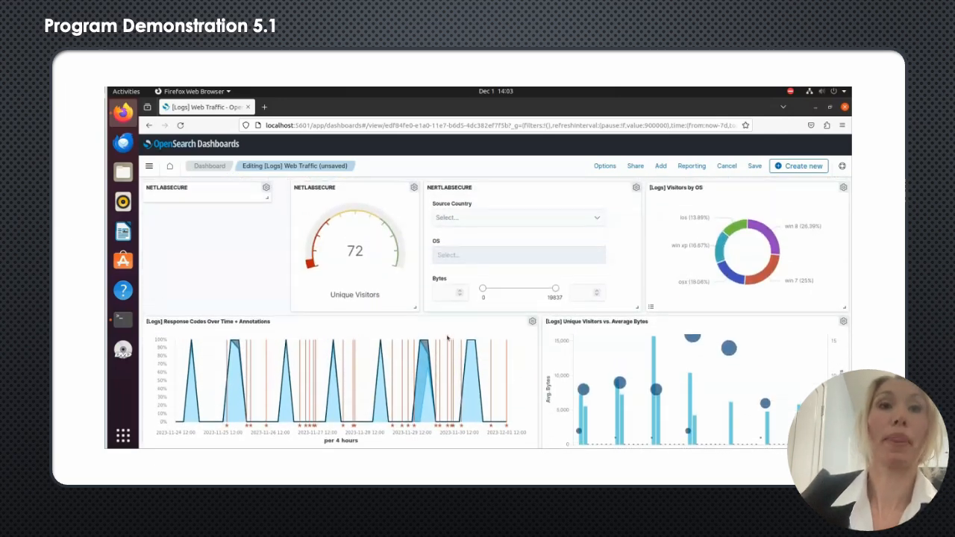
{"action": "scroll", "coordinate": [447, 337], "scroll_direction": "up", "scroll_amount": 1}
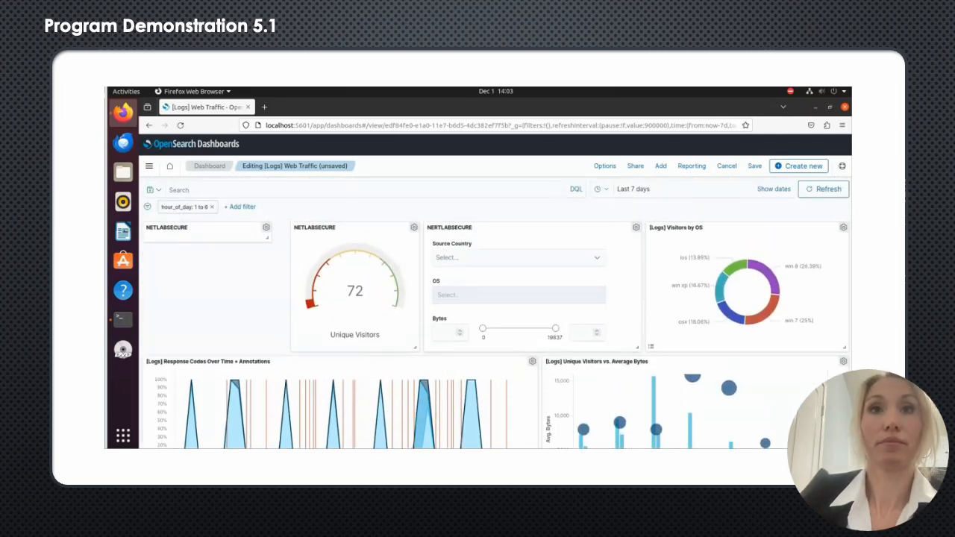